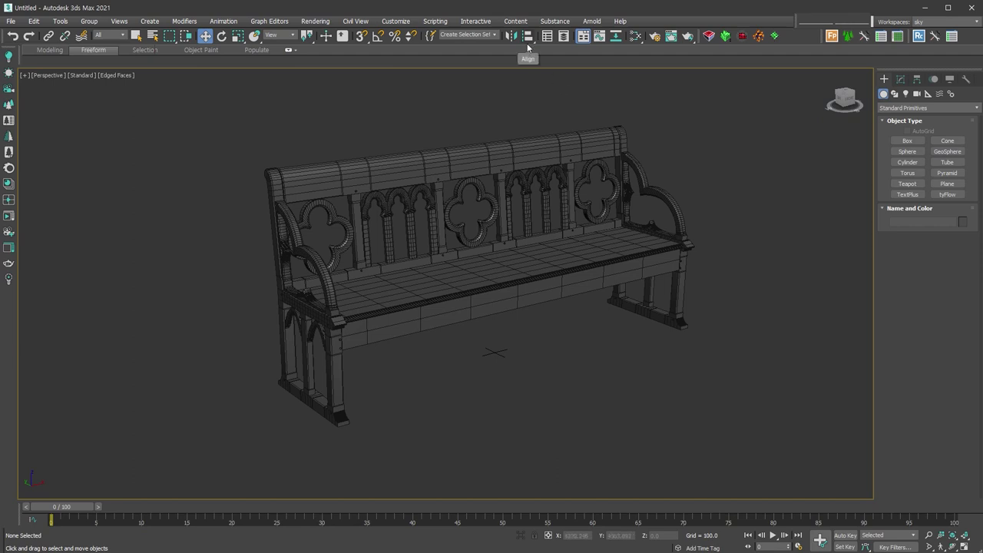
- Create a trial box beside the bench, start aligning it, then cancel and delete it
{"action": "right_click", "coordinate": [767, 352]}
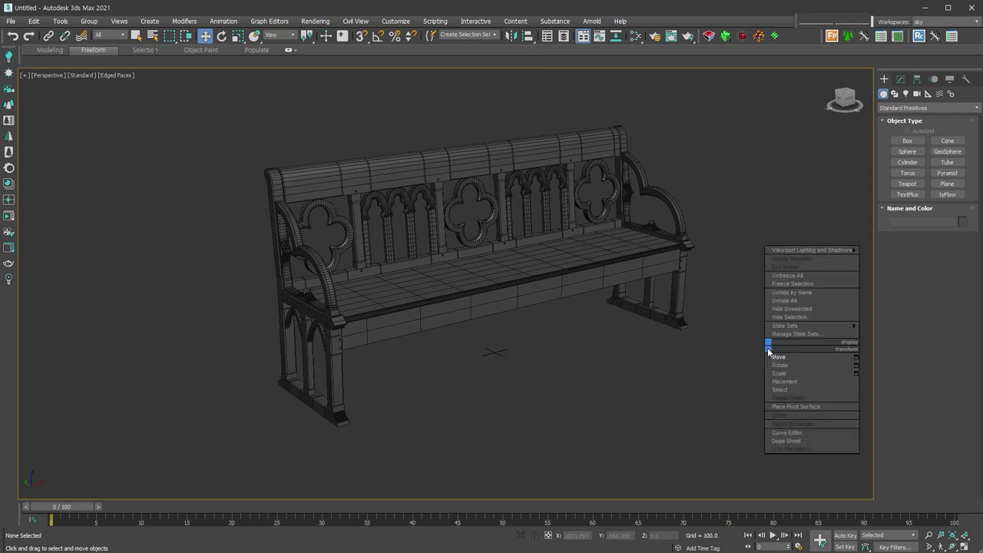
{"action": "left_click", "coordinate": [907, 141]}
{"action": "mouse_move", "coordinate": [609, 364]}
{"action": "left_mouse_down"}
{"action": "mouse_move", "coordinate": [651, 377]}
{"action": "mouse_move", "coordinate": [586, 454]}
{"action": "left_mouse_up"}
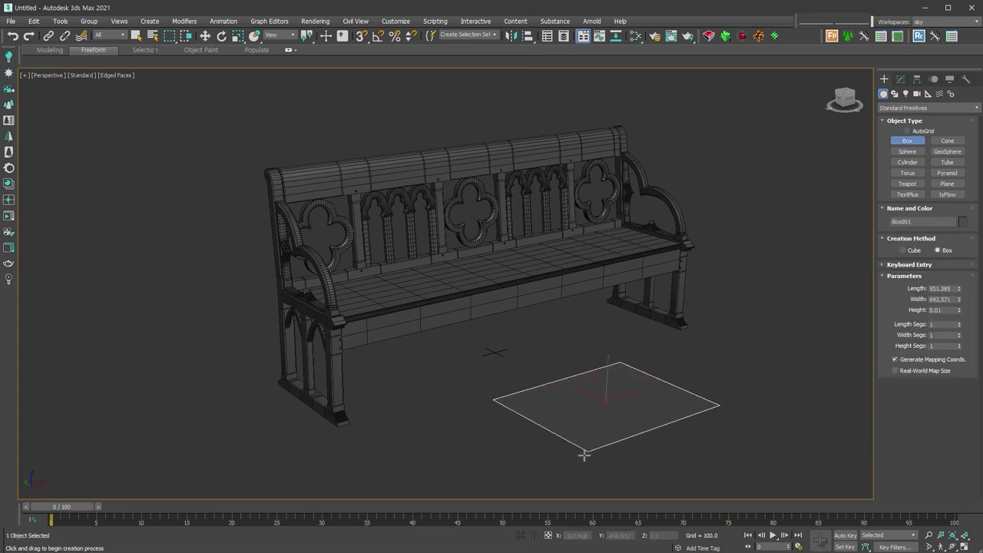
{"action": "left_click", "coordinate": [579, 433]}
{"action": "key", "text": "alt+a"}
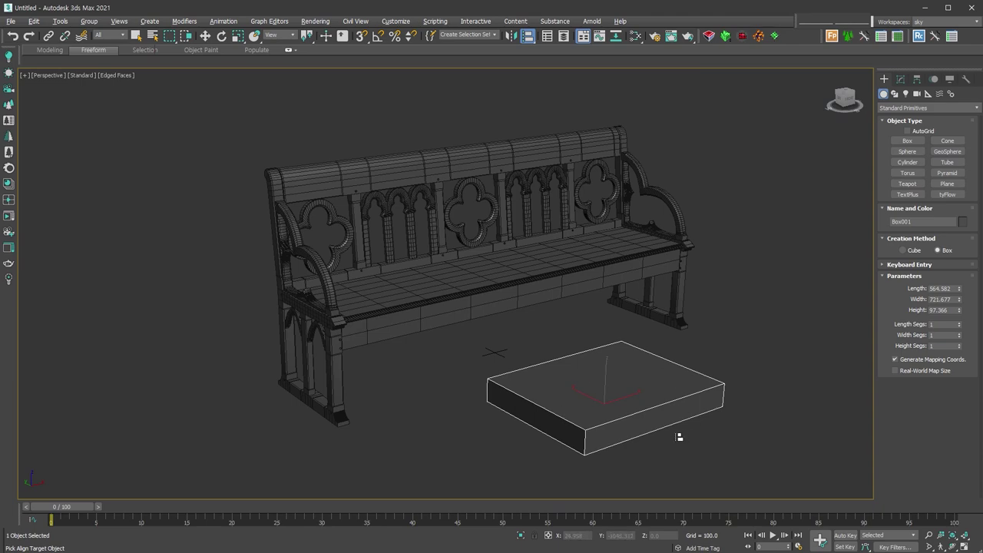
{"action": "key", "text": "w"}
{"action": "key", "text": "Delete"}
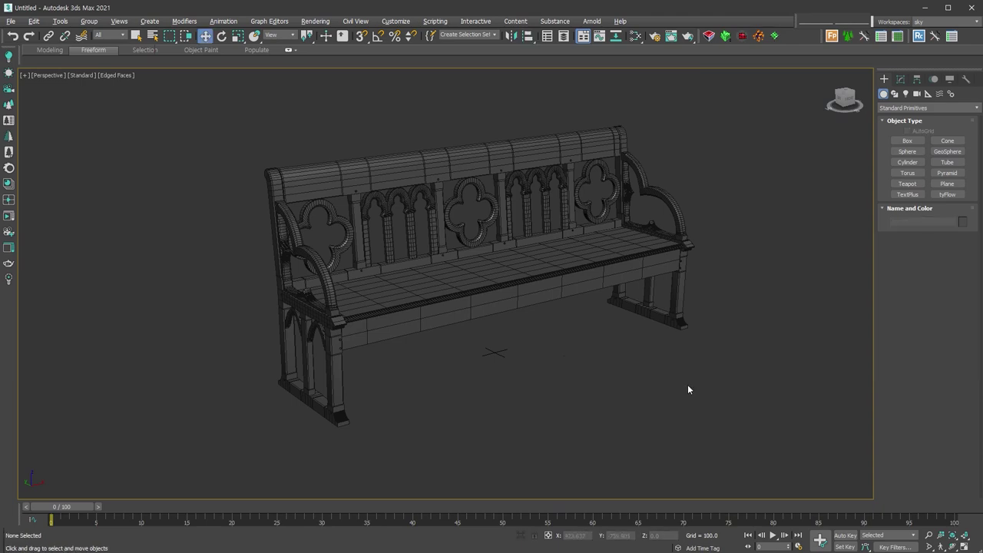
- In the Top view, draw a flat plane just right of the bench
{"action": "key", "text": "t"}
{"action": "key", "text": "z"}
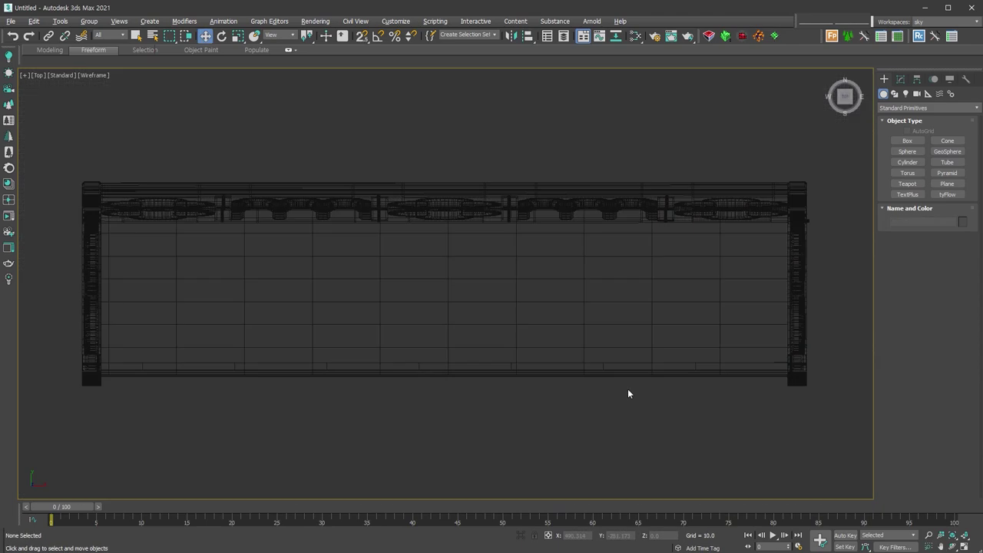
{"action": "scroll", "coordinate": [536, 335], "scroll_direction": "down", "scroll_amount": 2}
{"action": "left_click", "coordinate": [947, 184]}
{"action": "mouse_move", "coordinate": [700, 191]}
{"action": "left_mouse_down"}
{"action": "mouse_move", "coordinate": [715, 244]}
{"action": "mouse_move", "coordinate": [871, 341]}
{"action": "left_mouse_up"}
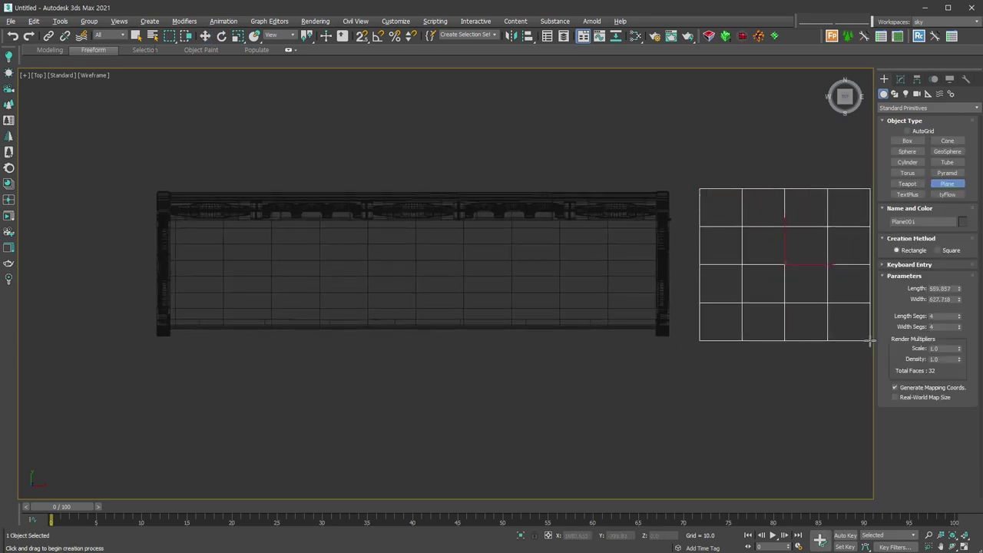
- Orbit to a 3D view with Edged Faces shown and lift the plane along Z
{"action": "mouse_move", "coordinate": [533, 438]}
{"action": "middle_mouse_down", "text": "alt"}
{"action": "mouse_move", "coordinate": [566, 386]}
{"action": "mouse_move", "coordinate": [592, 382]}
{"action": "mouse_move", "coordinate": [566, 400]}
{"action": "middle_mouse_up", "text": "alt"}
{"action": "key", "text": "F4"}
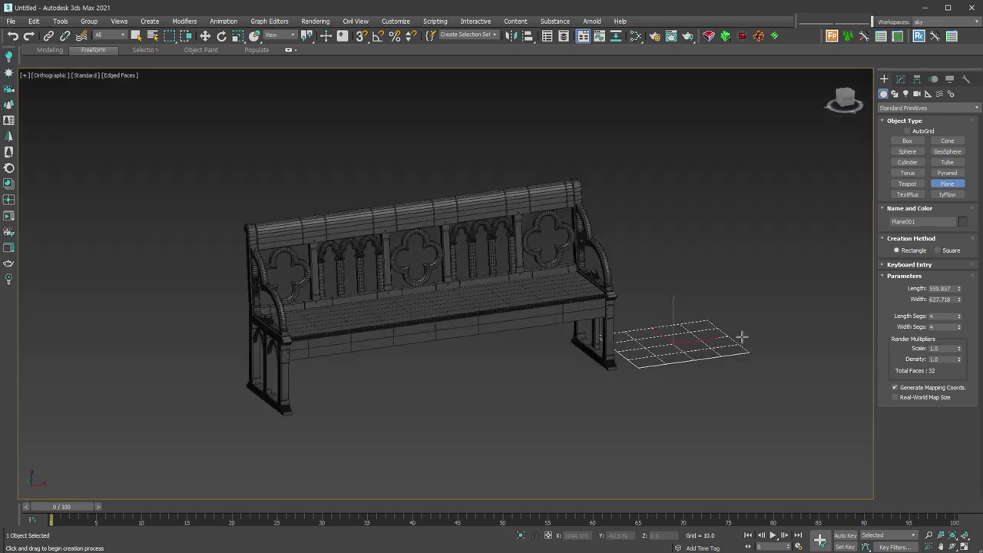
{"action": "middle_click_drag", "start_coordinate": [717, 340], "coordinate": [689, 369]}
{"action": "key", "text": "w"}
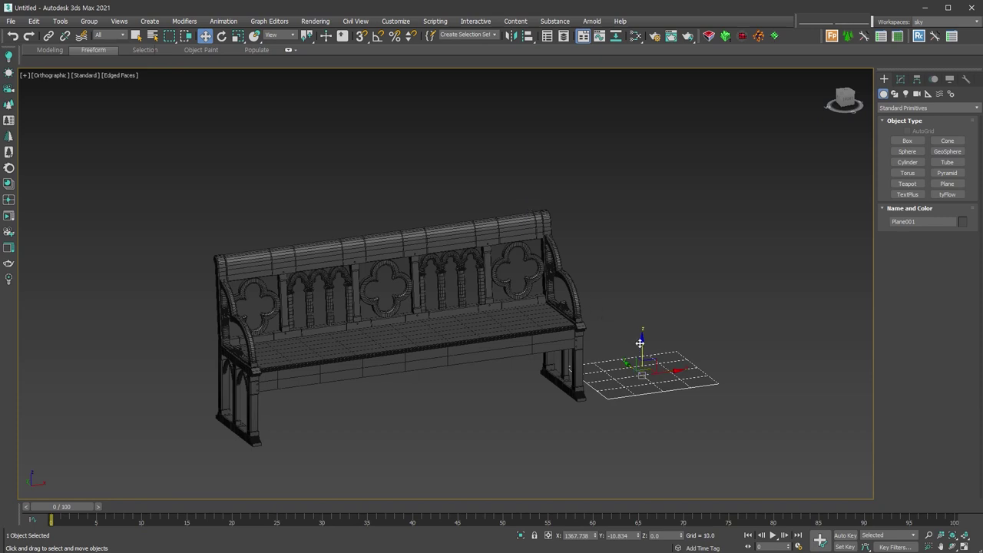
{"action": "mouse_move", "coordinate": [642, 345]}
{"action": "left_mouse_down"}
{"action": "mouse_move", "coordinate": [658, 276]}
{"action": "mouse_move", "coordinate": [654, 192]}
{"action": "left_mouse_up"}
- Cancel the lift and align the plane to the bench on Z Position only, clearing Y
{"action": "right_click", "coordinate": [654, 192]}
{"action": "key", "text": "alt+a"}
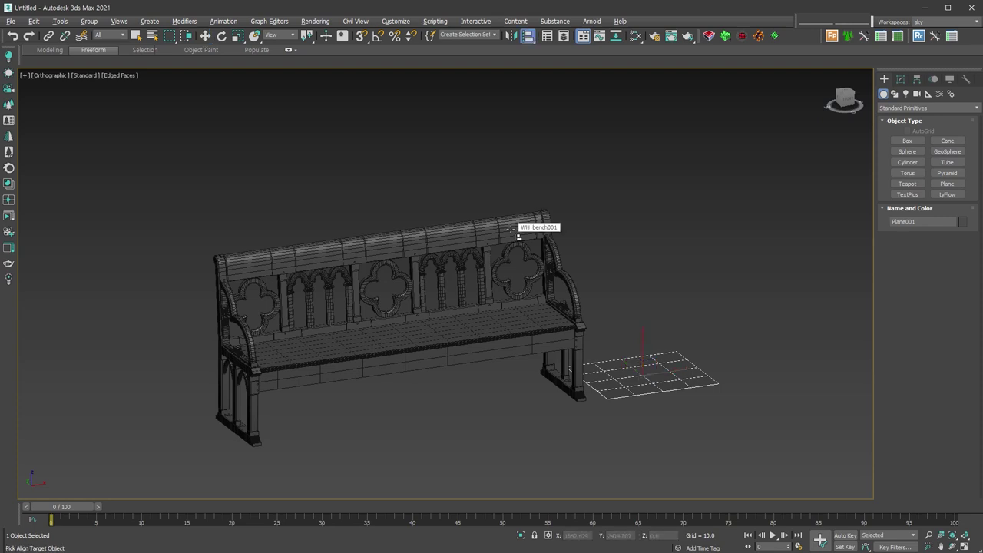
{"action": "left_click", "coordinate": [513, 230]}
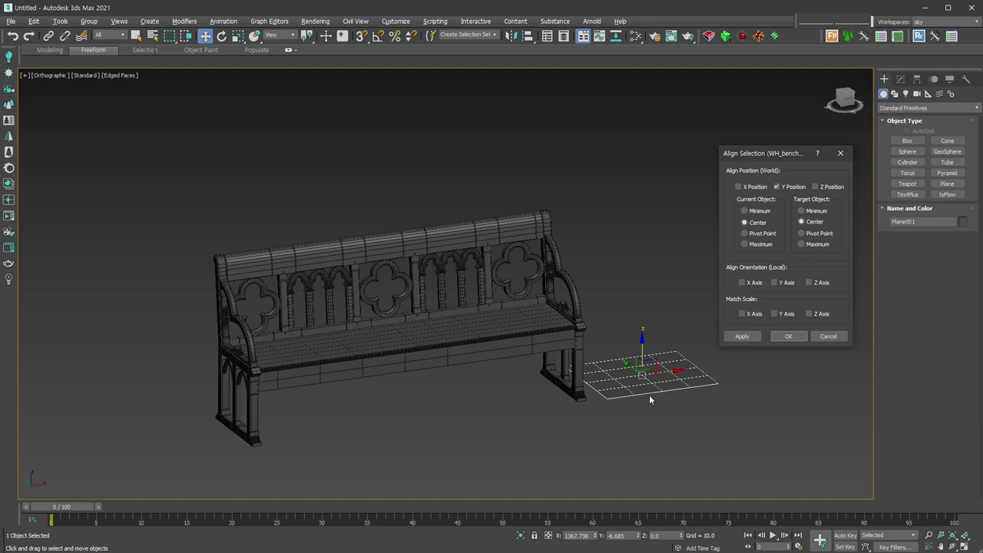
{"action": "left_click", "coordinate": [798, 187]}
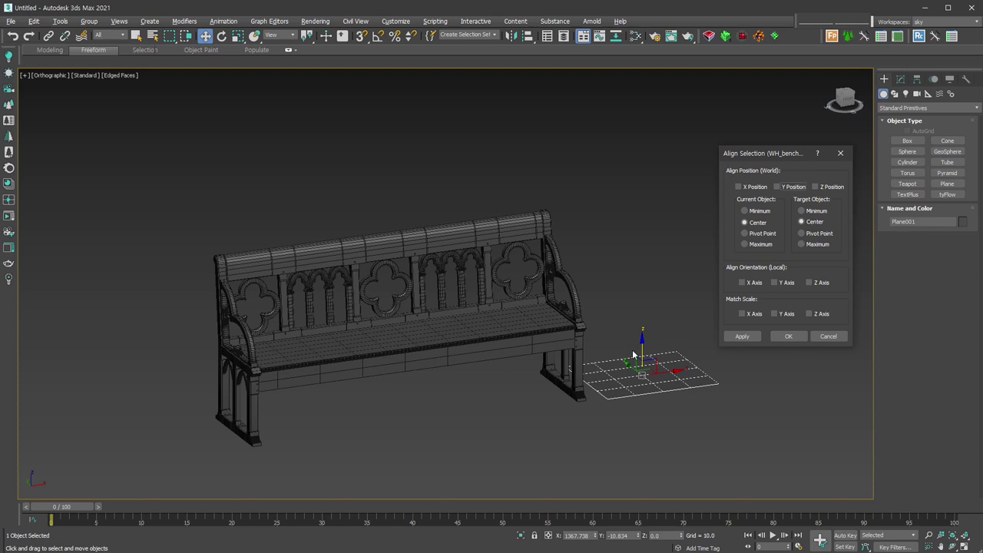
{"action": "left_click", "coordinate": [820, 186]}
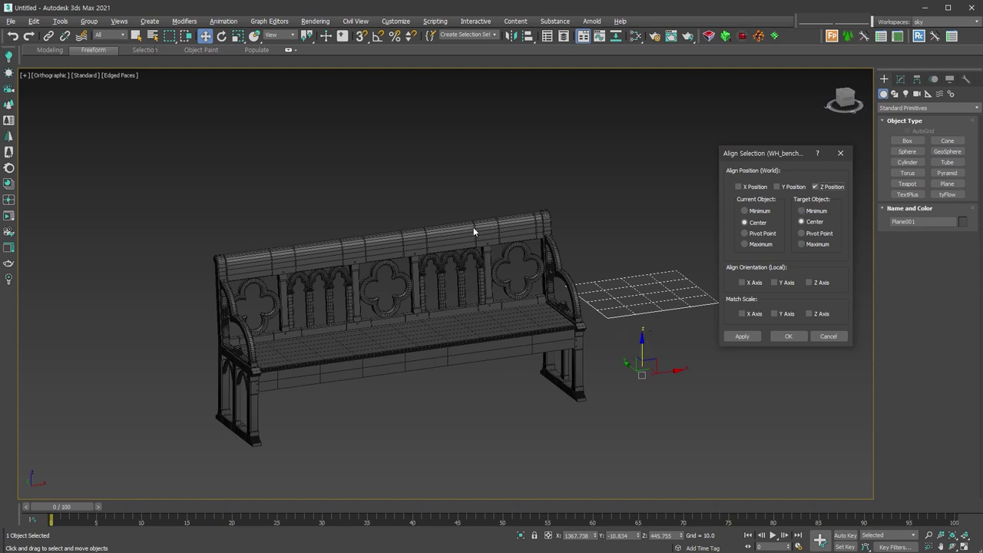
- Align the plane Maximum to Maximum on Z to the bench top, confirm, then delete the plane
{"action": "left_click", "coordinate": [813, 245]}
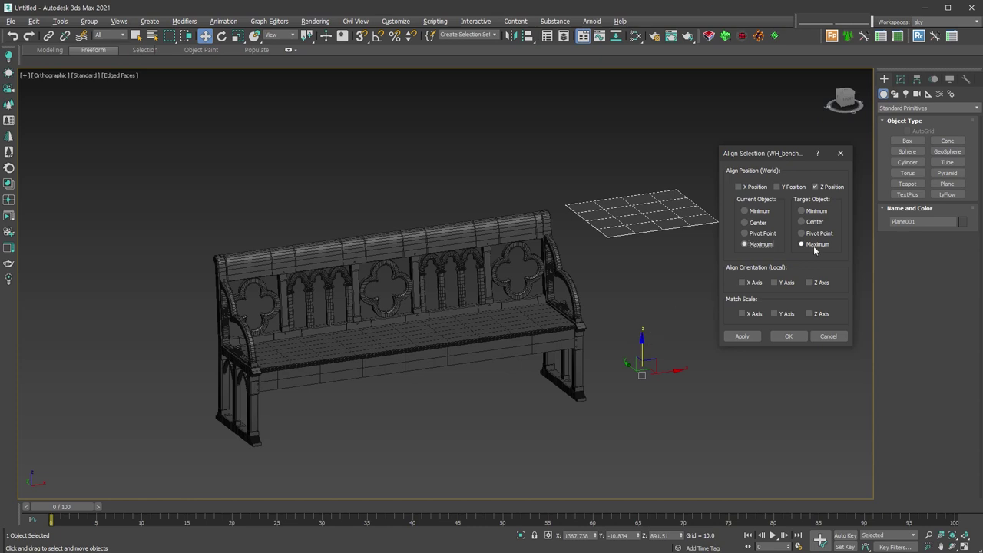
{"action": "left_click", "coordinate": [783, 337]}
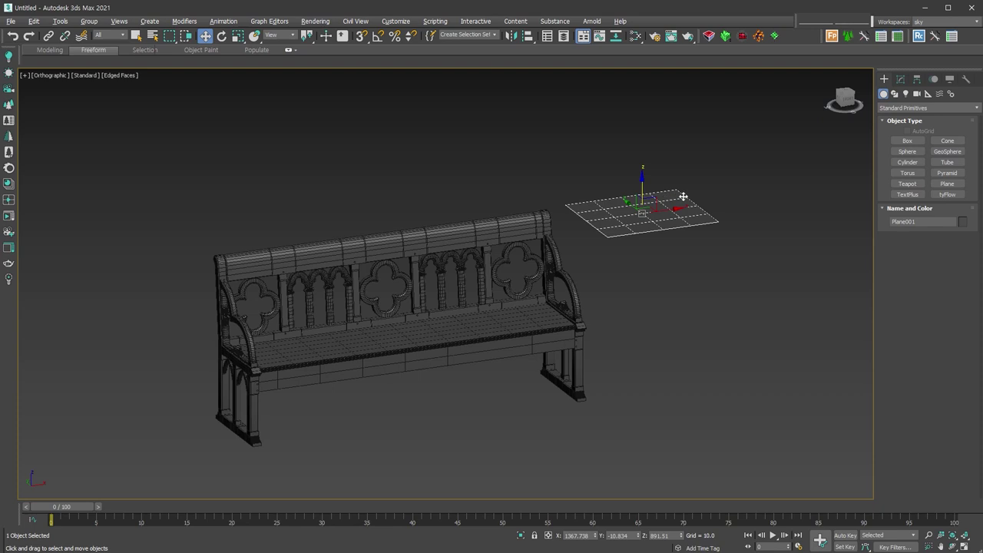
{"action": "key", "text": "Delete"}
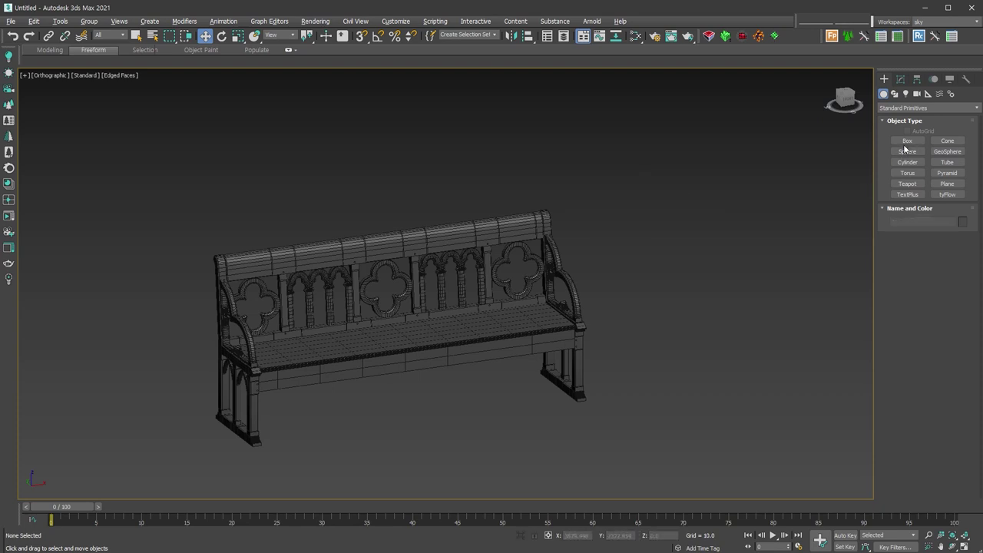
- Create a box beside the bench
{"action": "left_click", "coordinate": [907, 140]}
{"action": "mouse_move", "coordinate": [617, 358]}
{"action": "left_mouse_down"}
{"action": "mouse_move", "coordinate": [618, 373]}
{"action": "mouse_move", "coordinate": [715, 358]}
{"action": "left_mouse_up"}
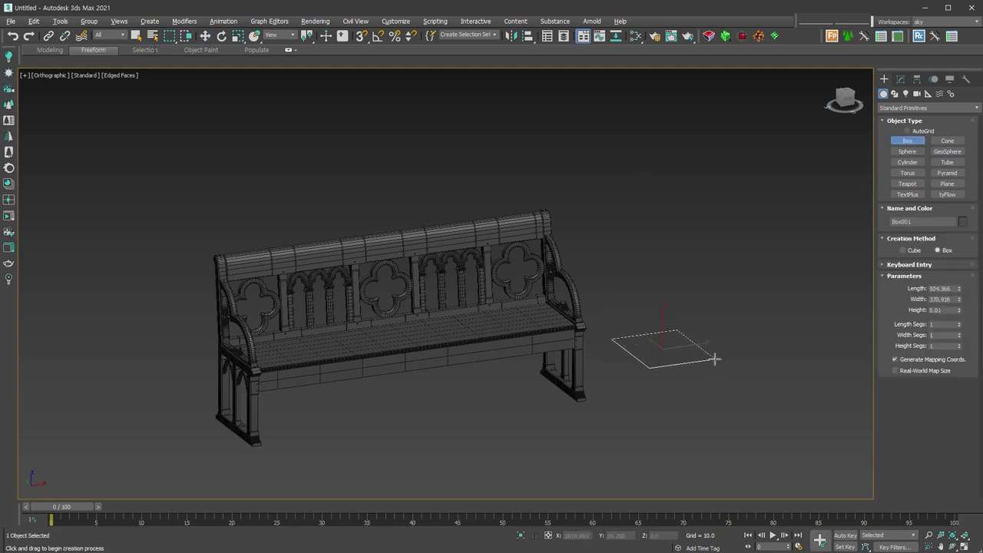
{"action": "left_click", "coordinate": [714, 326]}
{"action": "right_click", "coordinate": [772, 351]}
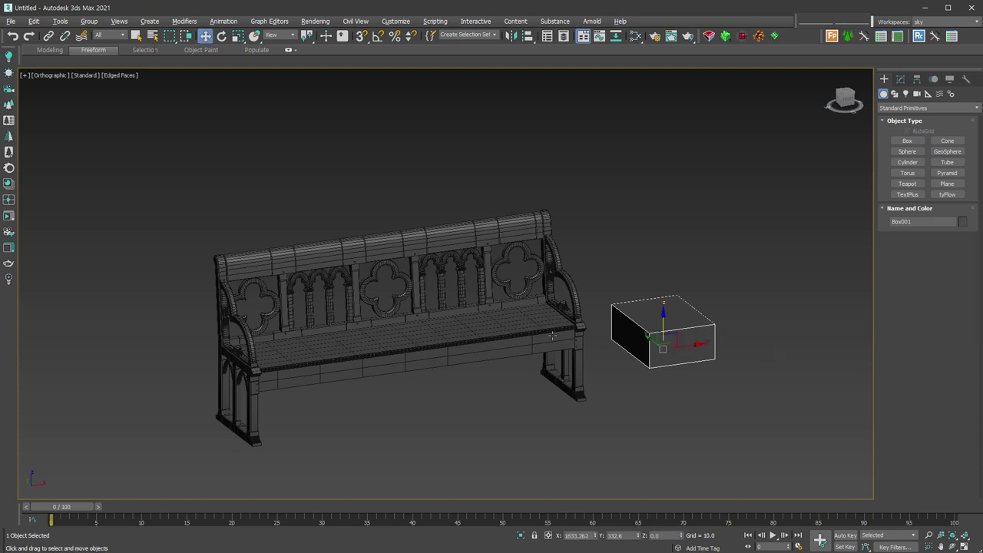
- Align the box's Z Minimum to the bench's Maximum, then switch to Front view
{"action": "key", "text": "alt+a"}
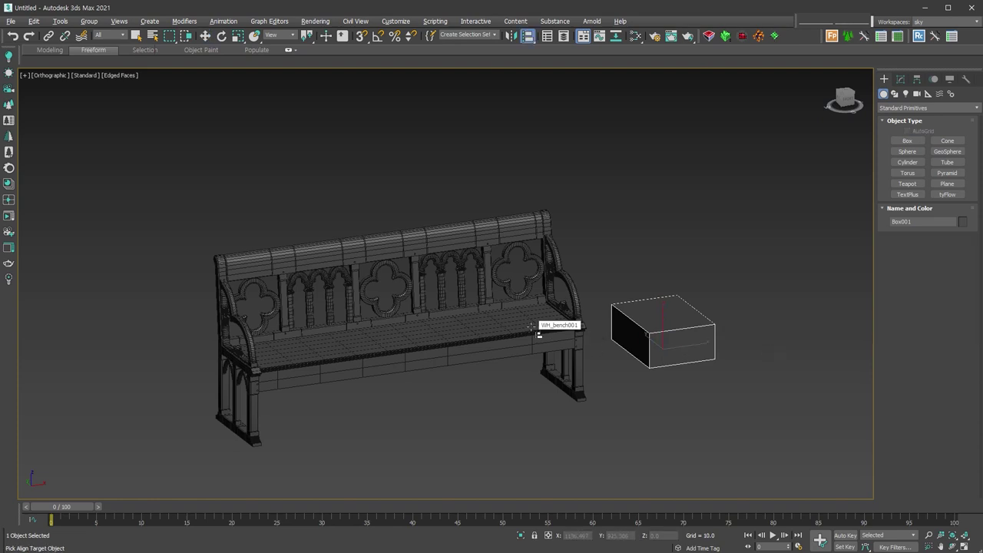
{"action": "left_click", "coordinate": [519, 325]}
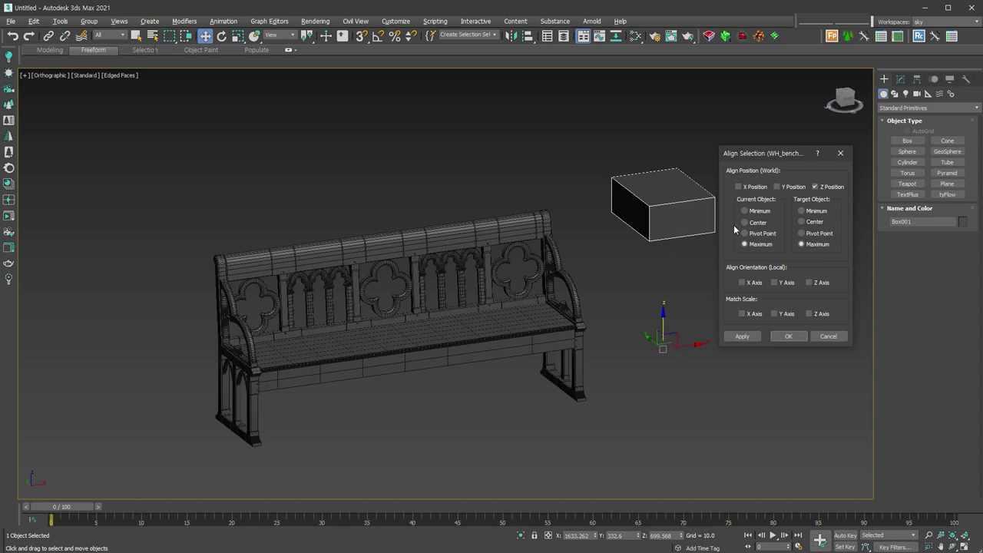
{"action": "left_click", "coordinate": [755, 214]}
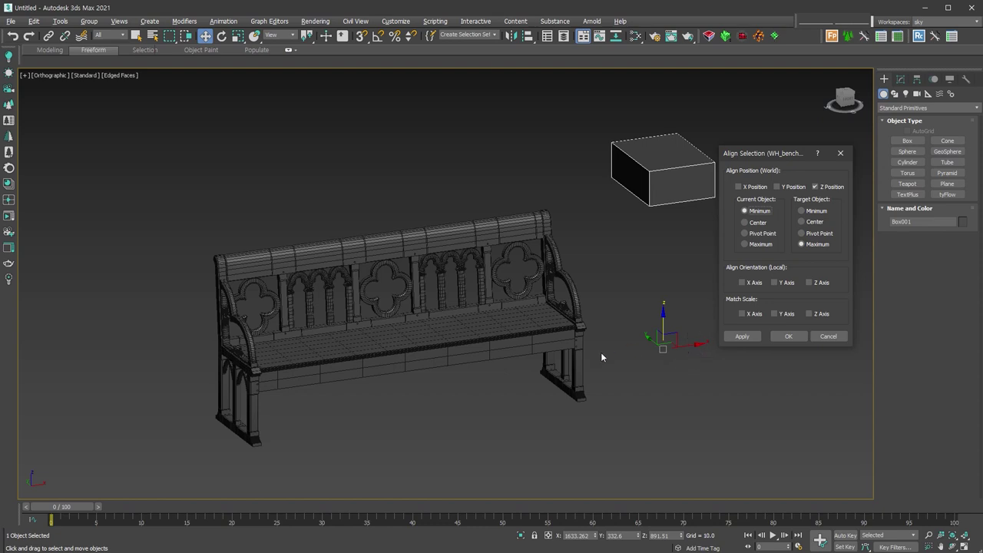
{"action": "key", "text": "Return"}
{"action": "key", "text": "f"}
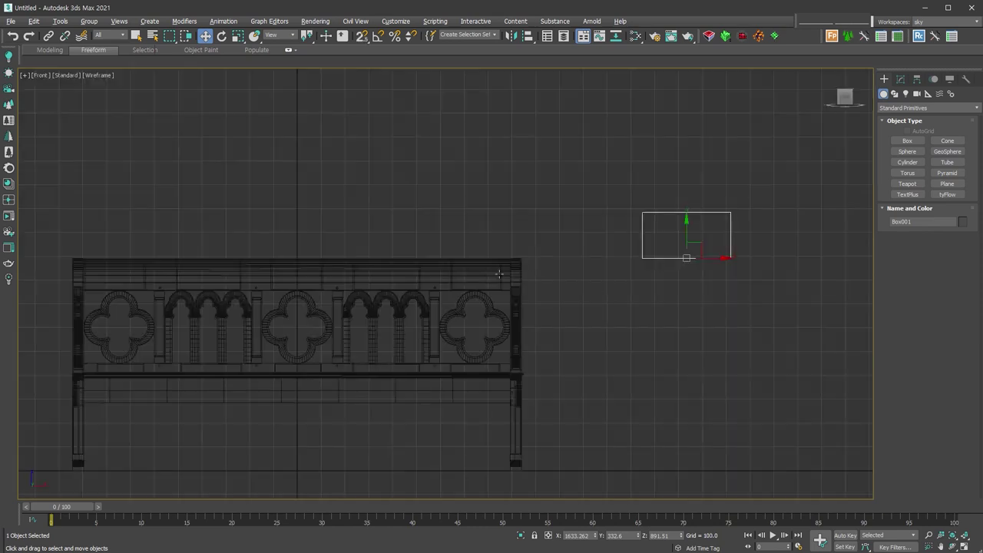
- Try sliding the box left above the bench, then cancel the move
{"action": "middle_click_drag", "start_coordinate": [638, 273], "coordinate": [644, 246]}
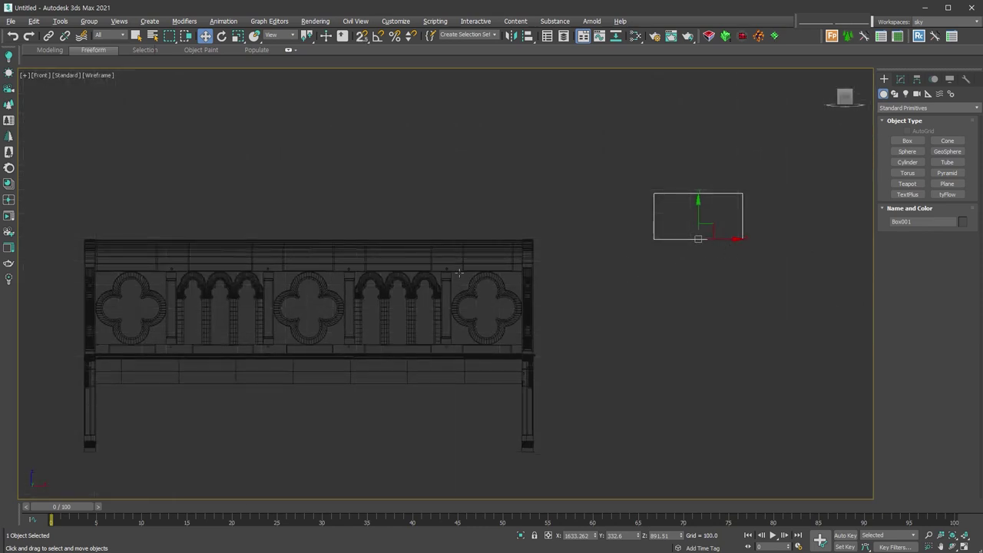
{"action": "left_click_drag", "start_coordinate": [721, 239], "coordinate": [328, 242]}
{"action": "right_click", "coordinate": [328, 242]}
- Centre the box over the bench on X Position, Center to Center, then delete it
{"action": "key", "text": "alt+a"}
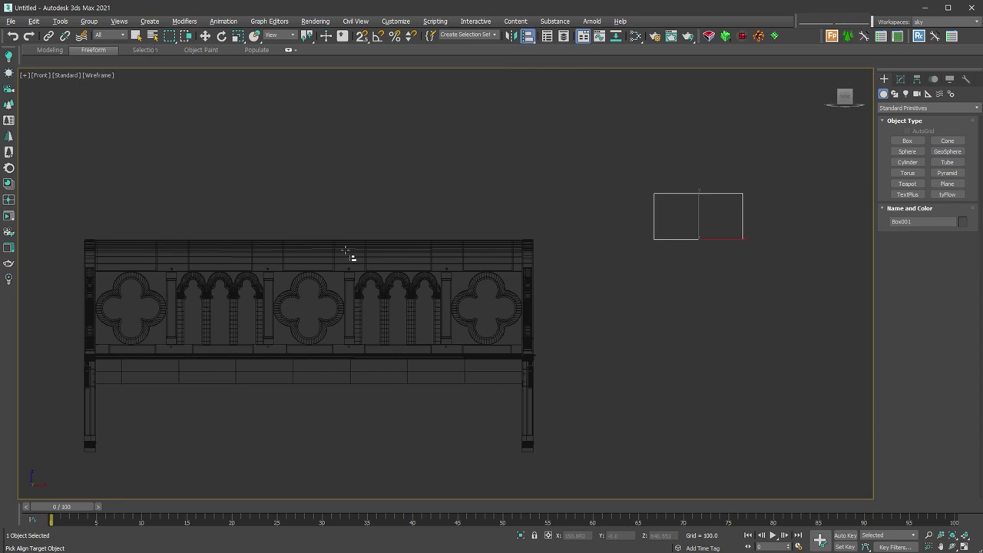
{"action": "left_click", "coordinate": [351, 257]}
{"action": "left_click", "coordinate": [753, 223]}
{"action": "left_click", "coordinate": [802, 222]}
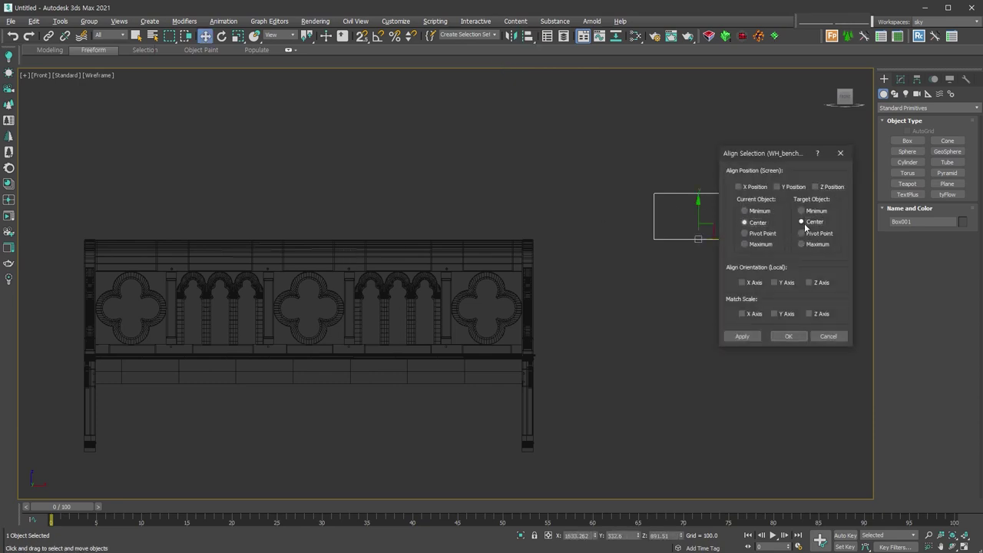
{"action": "left_click", "coordinate": [739, 186]}
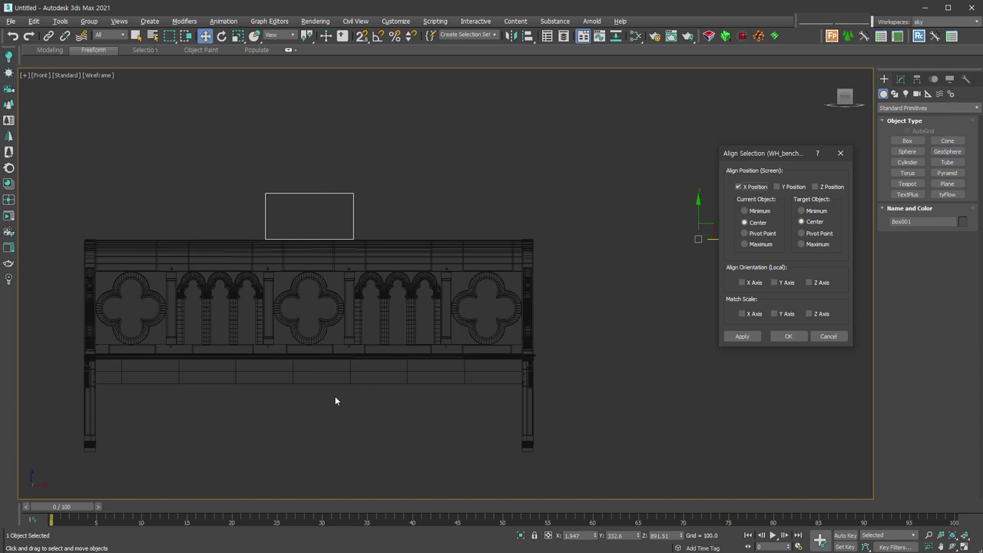
{"action": "left_click", "coordinate": [783, 338]}
{"action": "middle_click_drag", "start_coordinate": [439, 305], "coordinate": [498, 376], "text": "alt"}
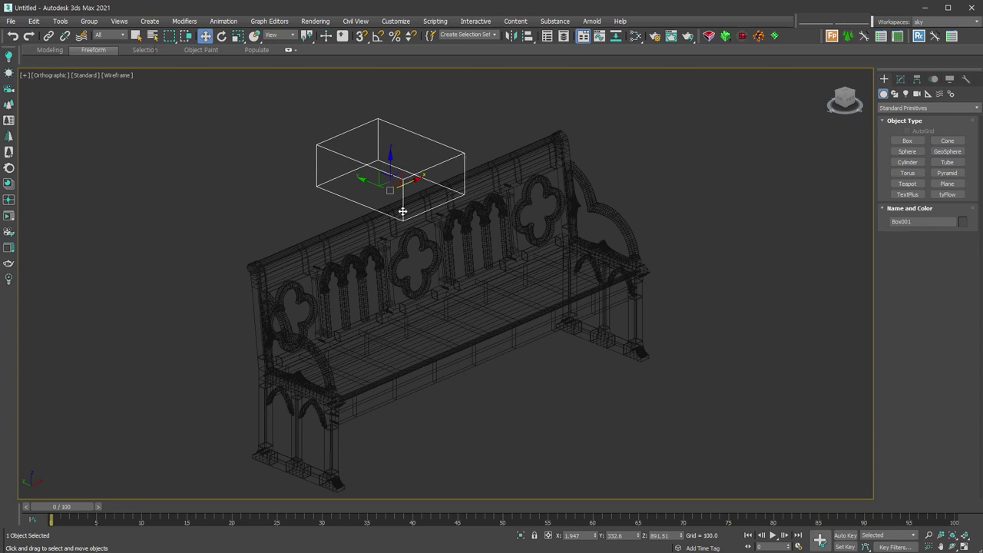
{"action": "key", "text": "Delete"}
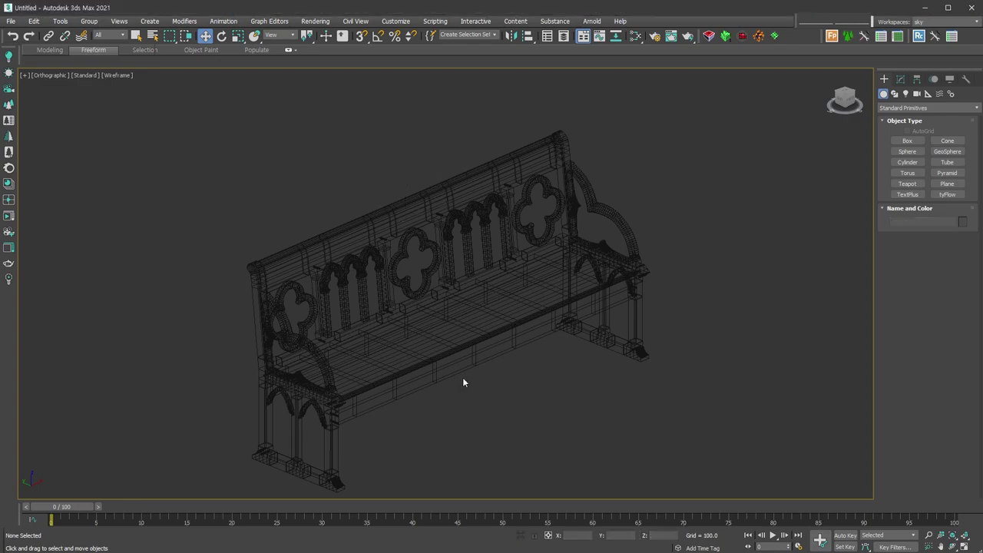
- Show the bench shaded with edges and frame it in the Perspective view
{"action": "left_click", "coordinate": [457, 378]}
{"action": "key", "text": "F3"}
{"action": "key", "text": "F4"}
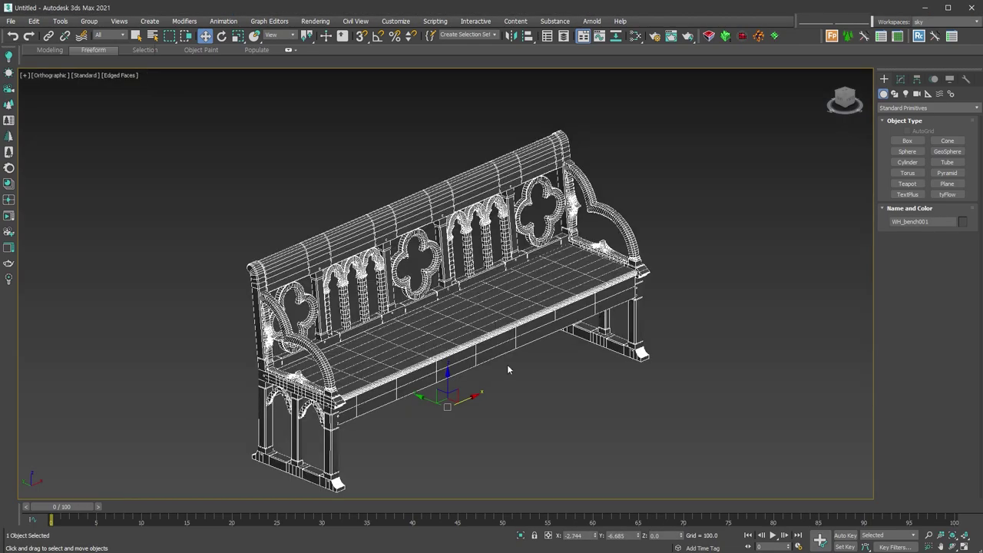
{"action": "key", "text": "p"}
{"action": "key", "text": "z"}
- Rotate the bench about 34° around vertical and orbit to face it frontally
{"action": "right_click", "coordinate": [496, 304]}
{"action": "left_click", "coordinate": [511, 323]}
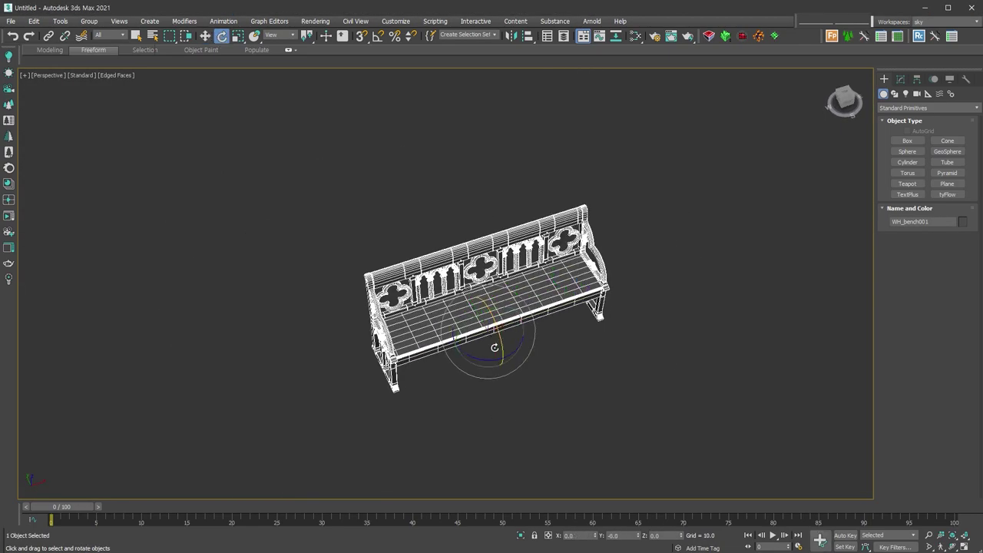
{"action": "left_click_drag", "start_coordinate": [483, 358], "coordinate": [520, 346]}
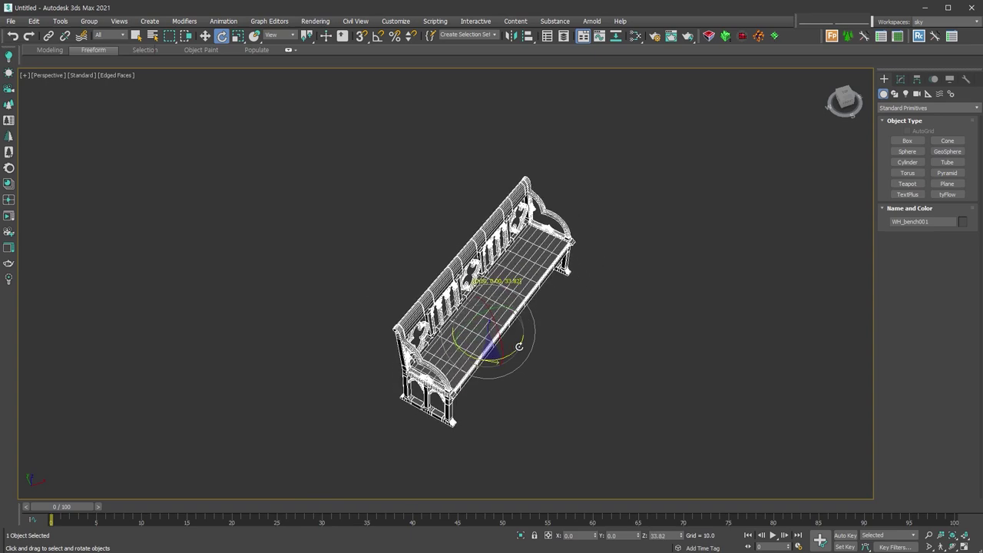
{"action": "middle_click_drag", "start_coordinate": [603, 401], "coordinate": [602, 355], "text": "alt"}
{"action": "key", "text": "z"}
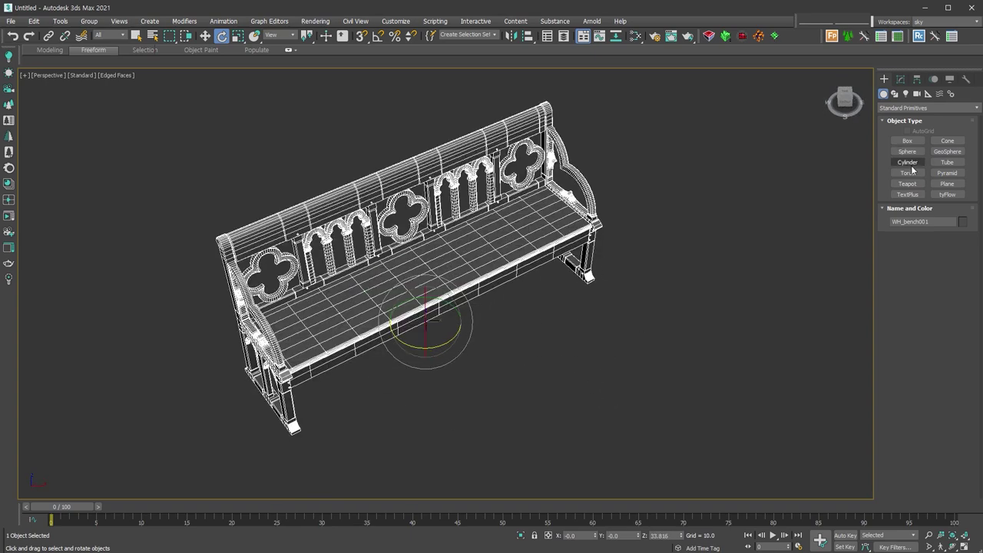
{"action": "left_click", "coordinate": [907, 184]}
- Draw a teapot beside the bench and pick the bench as its Align target
{"action": "left_click_drag", "start_coordinate": [645, 395], "coordinate": [659, 420]}
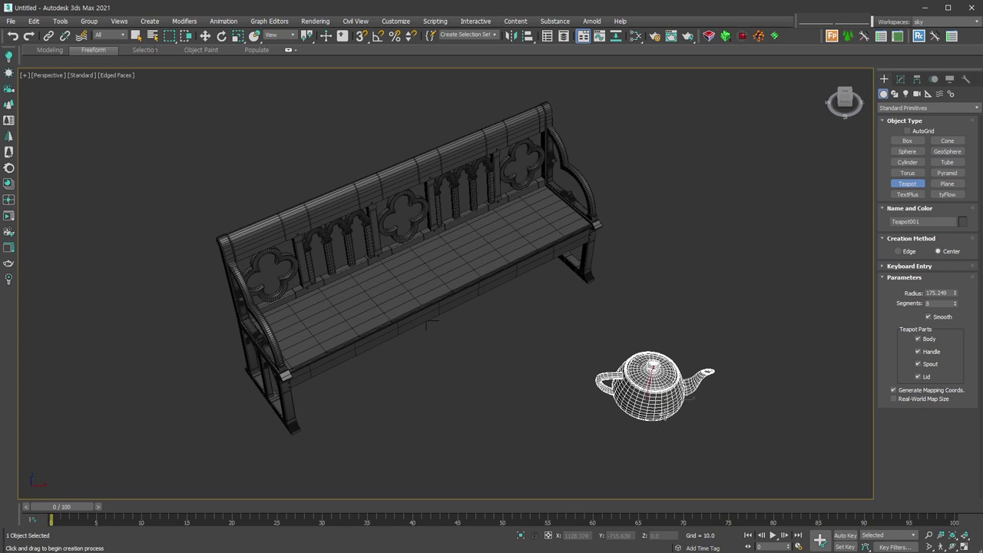
{"action": "key", "text": "e"}
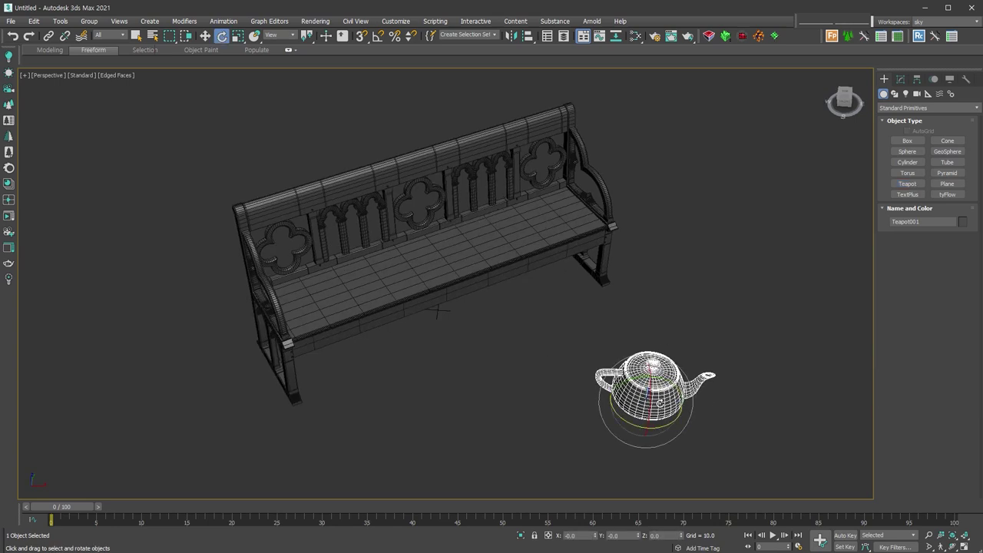
{"action": "key", "text": "w"}
{"action": "key", "text": "alt+a"}
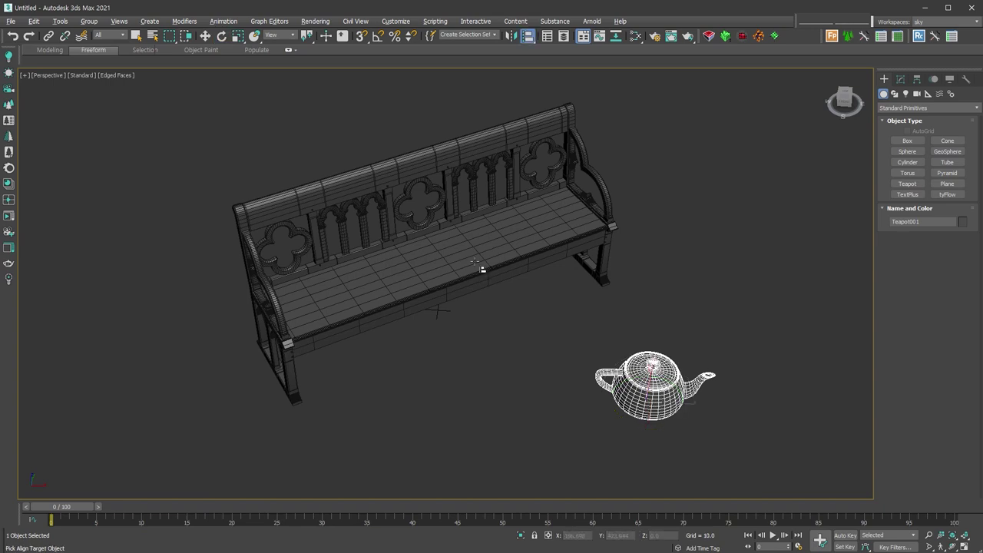
{"action": "left_click", "coordinate": [476, 261]}
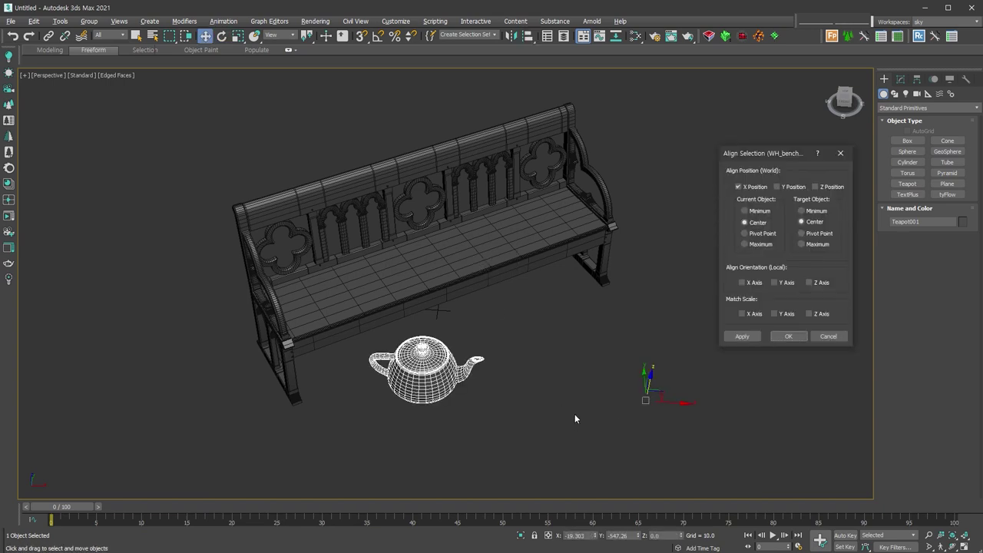
- Match only the teapot's Y Axis orientation to the bench, with X and Y Position checked
{"action": "left_click", "coordinate": [738, 186]}
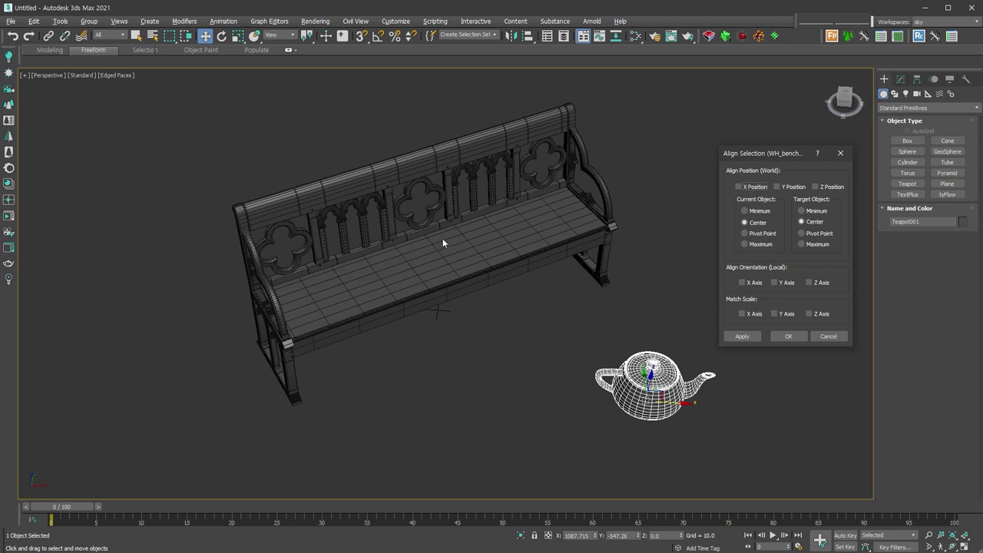
{"action": "left_click", "coordinate": [809, 282]}
{"action": "left_click", "coordinate": [774, 283]}
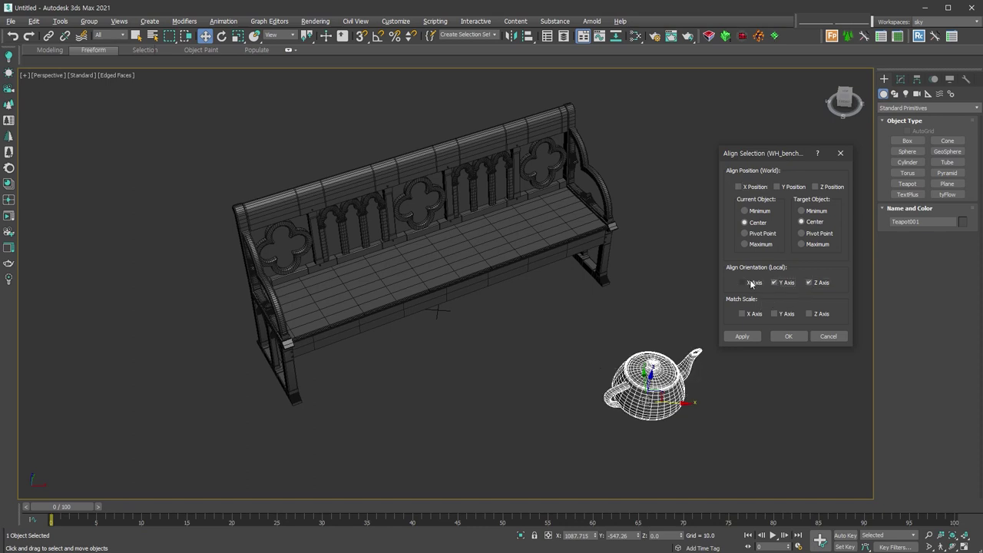
{"action": "left_click", "coordinate": [743, 282]}
{"action": "left_click", "coordinate": [774, 283]}
{"action": "left_click", "coordinate": [807, 284]}
{"action": "left_click", "coordinate": [775, 283]}
{"action": "left_click", "coordinate": [738, 186]}
{"action": "left_click", "coordinate": [776, 187]}
- Centre the teapot on X, Y, Z, then seat its Minimum on the bench's Maximum Z
{"action": "left_click", "coordinate": [819, 188]}
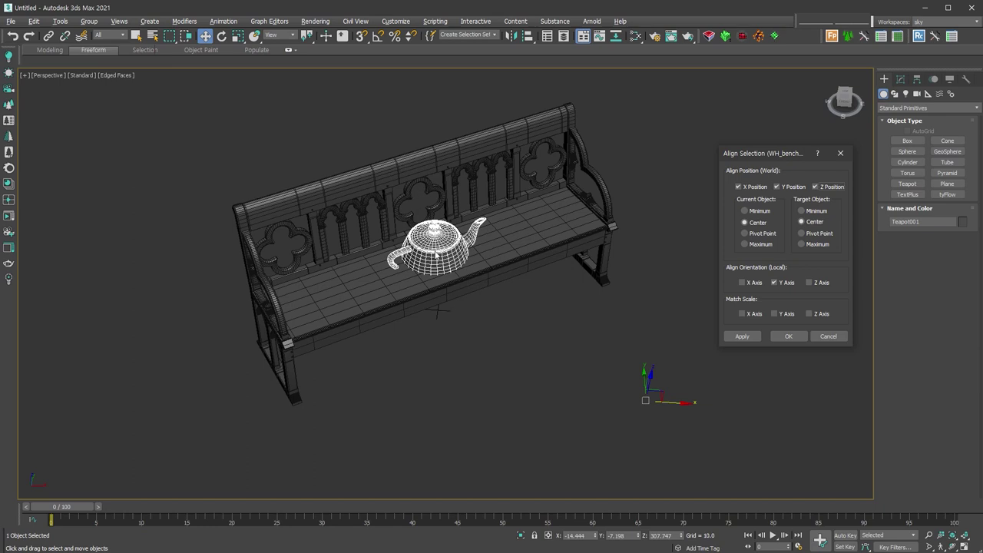
{"action": "left_click", "coordinate": [749, 338]}
{"action": "left_click", "coordinate": [747, 212]}
{"action": "left_click", "coordinate": [829, 187]}
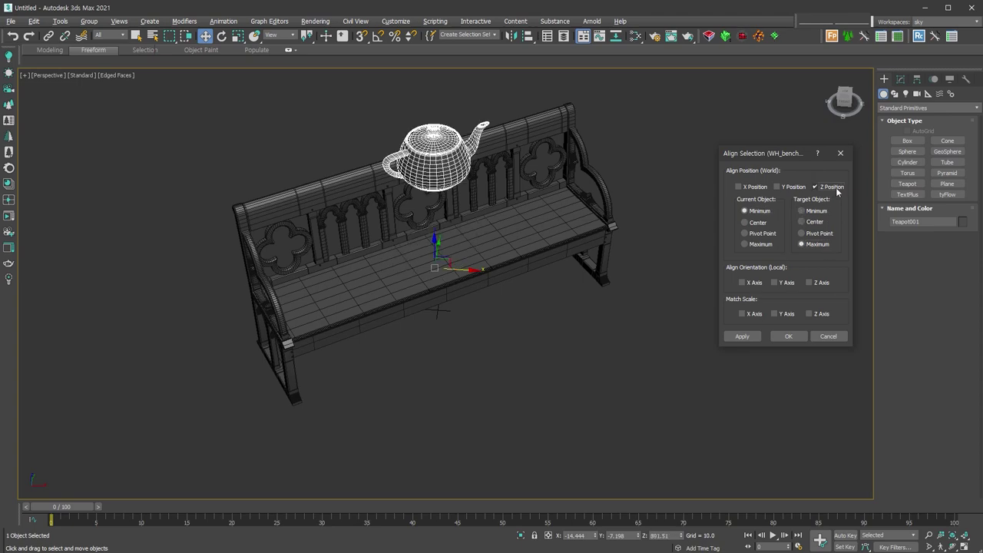
{"action": "left_click", "coordinate": [742, 336]}
{"action": "left_click", "coordinate": [788, 335]}
- Orbit to the bench's front, then select all and delete the bench and teapot
{"action": "mouse_move", "coordinate": [537, 341]}
{"action": "middle_mouse_down", "text": "alt"}
{"action": "mouse_move", "coordinate": [505, 345]}
{"action": "mouse_move", "coordinate": [600, 349]}
{"action": "middle_mouse_up", "text": "alt"}
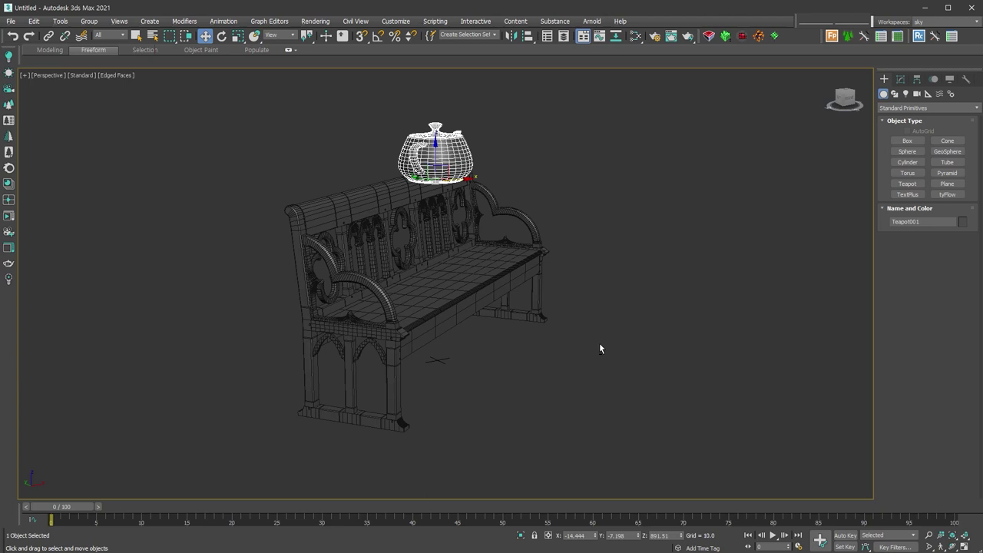
{"action": "key", "text": "ctrl+a"}
{"action": "key", "text": "Delete"}
{"action": "left_click", "coordinate": [917, 93]}
- Place a physical camera on the grid and raise it up and to the right
{"action": "left_click", "coordinate": [907, 140]}
{"action": "left_click_drag", "start_coordinate": [430, 286], "coordinate": [254, 278]}
{"action": "right_click", "coordinate": [445, 262]}
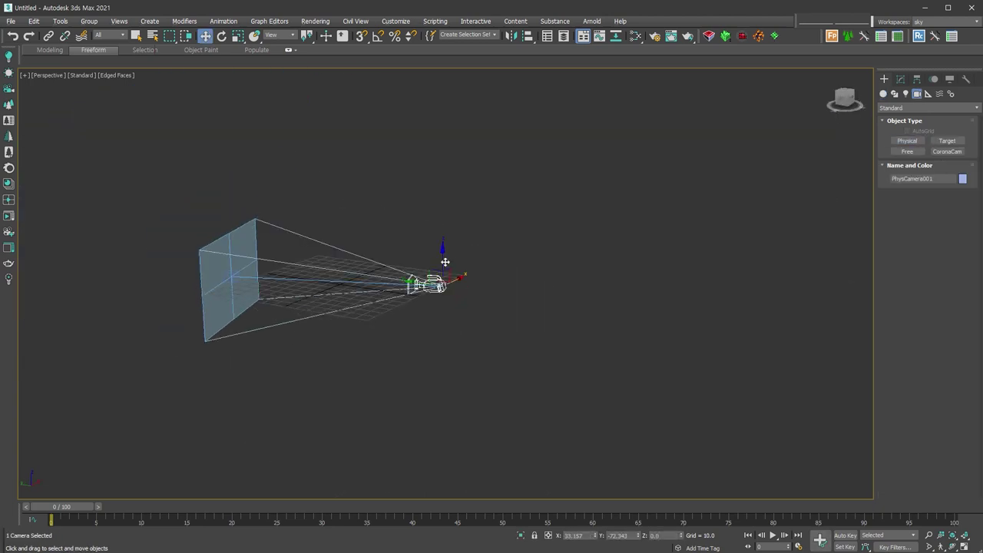
{"action": "left_click_drag", "start_coordinate": [461, 235], "coordinate": [617, 268]}
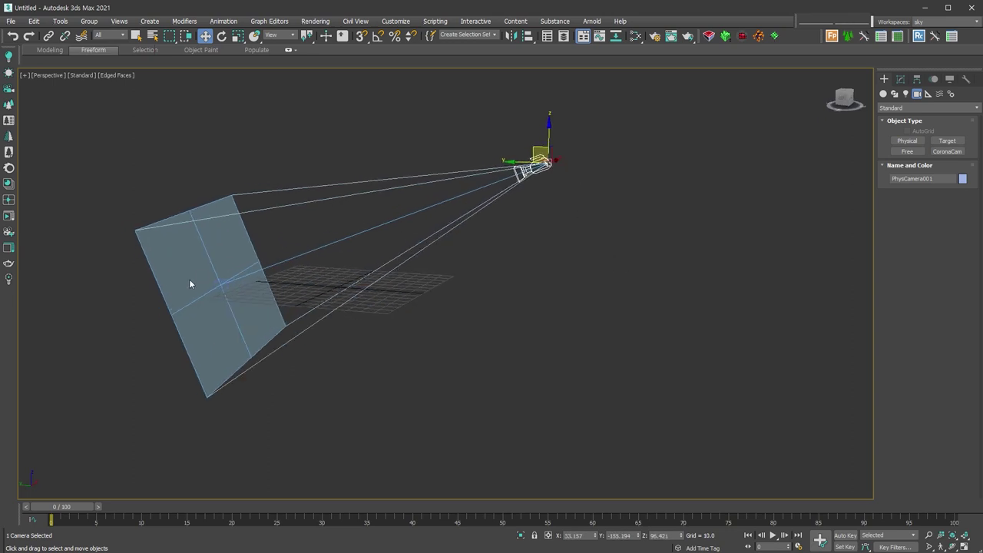
- Draw a small VRay plane light, about 12.43 by 8.543, on the grid
{"action": "left_click", "coordinate": [905, 93]}
{"action": "left_click", "coordinate": [928, 108]}
{"action": "left_click", "coordinate": [913, 146]}
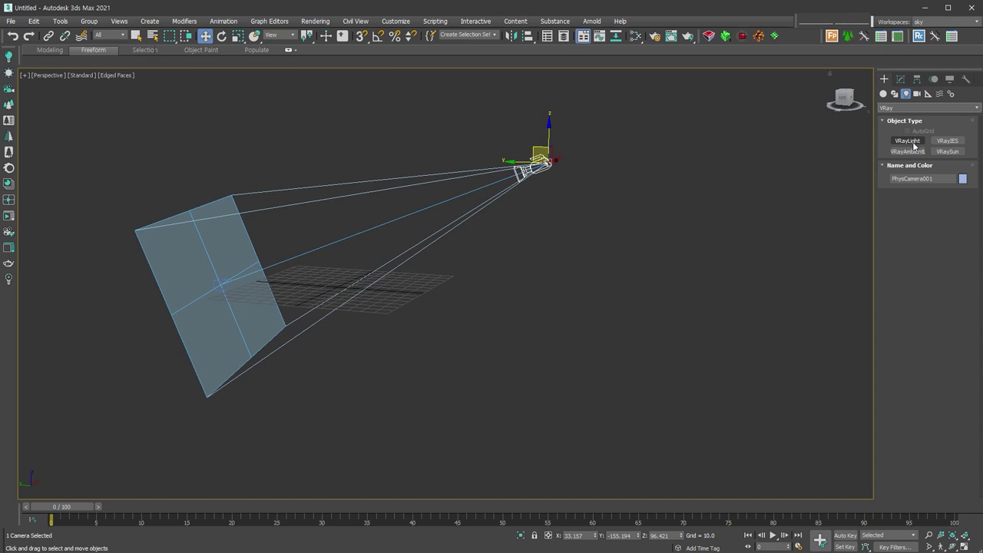
{"action": "left_click", "coordinate": [907, 140]}
{"action": "left_click_drag", "start_coordinate": [554, 353], "coordinate": [565, 357]}
{"action": "mouse_move", "coordinate": [606, 387]}
{"action": "middle_mouse_down", "text": "alt"}
{"action": "mouse_move", "coordinate": [567, 391]}
{"action": "mouse_move", "coordinate": [637, 296]}
{"action": "middle_mouse_up", "text": "alt"}
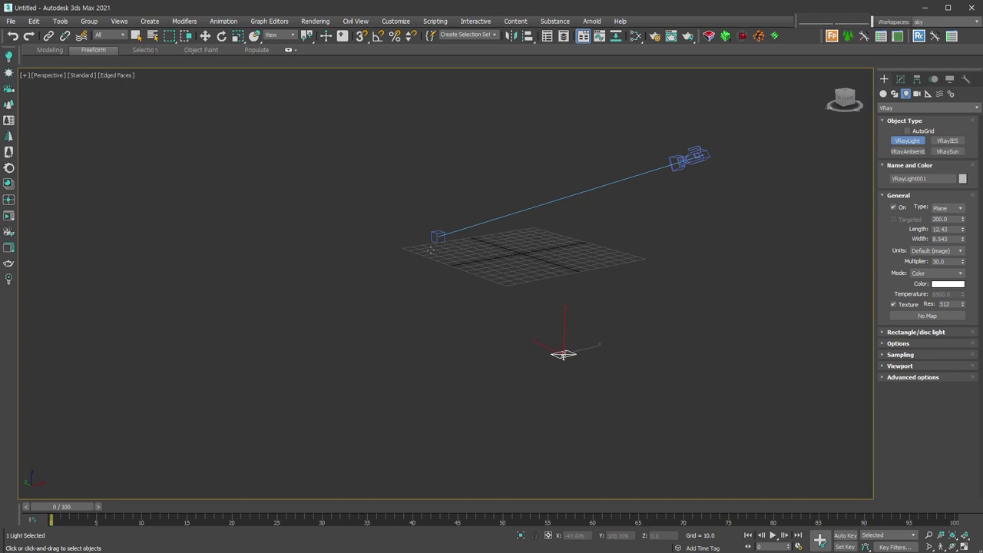
- Align VRayLight001 to PhysCamera001 on X/Y position, pivot to pivot, matching X/Y/Z orientation
{"action": "key", "text": "alt+a"}
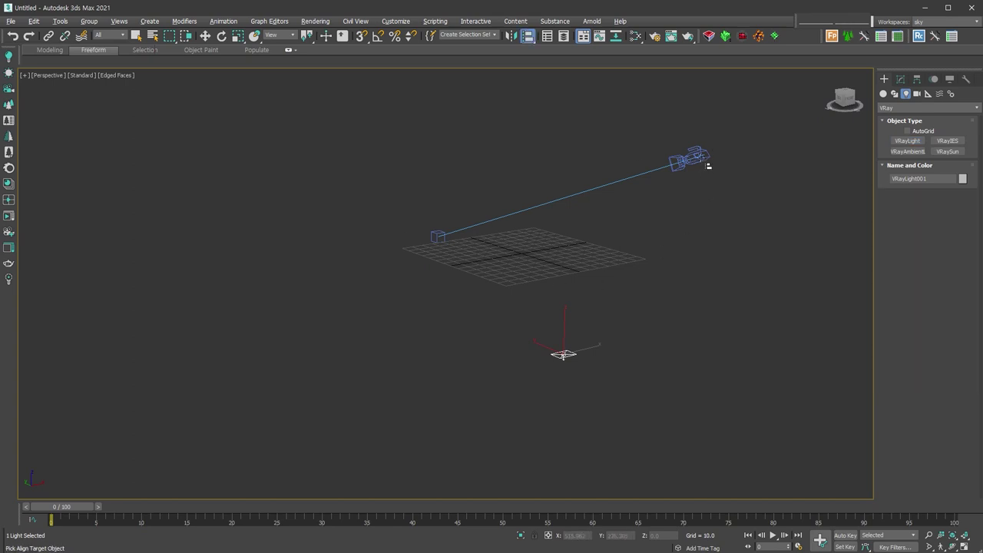
{"action": "left_click", "coordinate": [705, 163]}
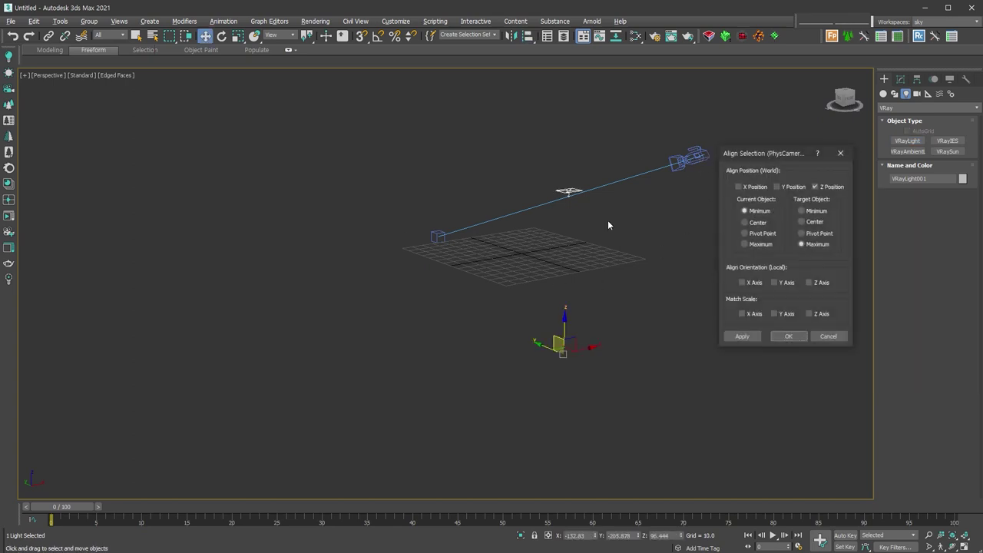
{"action": "left_click", "coordinate": [748, 187]}
{"action": "left_click", "coordinate": [788, 187]}
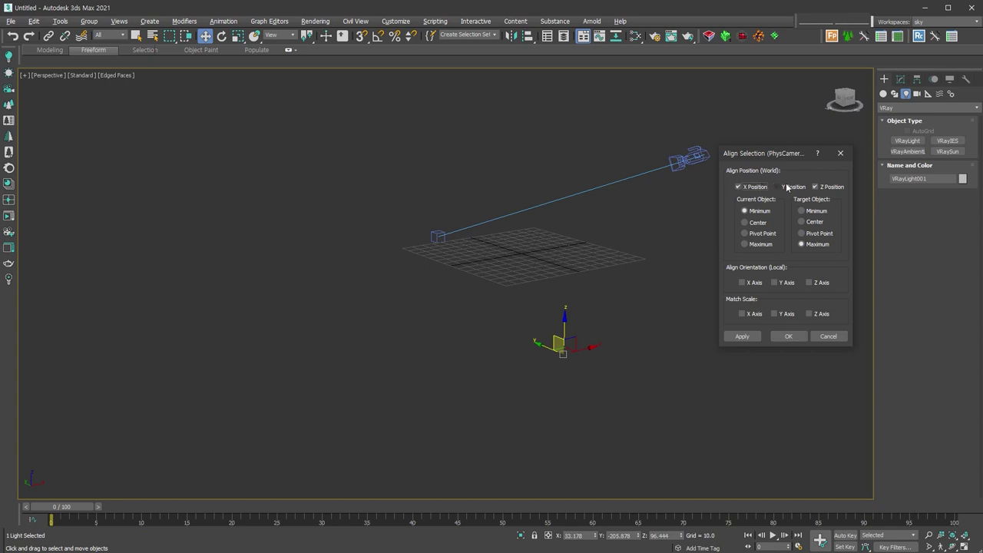
{"action": "left_click", "coordinate": [758, 222]}
{"action": "left_click", "coordinate": [810, 221]}
{"action": "left_click", "coordinate": [762, 232]}
{"action": "left_click", "coordinate": [817, 234]}
{"action": "left_click", "coordinate": [754, 284]}
{"action": "left_click", "coordinate": [785, 283]}
{"action": "left_click", "coordinate": [815, 284]}
{"action": "left_click", "coordinate": [796, 338]}
- Raise the light slightly above the camera, then undo until the light is gone
{"action": "mouse_move", "coordinate": [743, 227]}
{"action": "middle_mouse_down", "text": "alt"}
{"action": "mouse_move", "coordinate": [784, 199]}
{"action": "mouse_move", "coordinate": [724, 152]}
{"action": "mouse_move", "coordinate": [735, 185]}
{"action": "mouse_move", "coordinate": [684, 153]}
{"action": "middle_mouse_up", "text": "alt"}
{"action": "left_click_drag", "start_coordinate": [685, 153], "coordinate": [668, 103]}
{"action": "middle_click_drag", "start_coordinate": [668, 103], "coordinate": [746, 222], "text": "alt"}
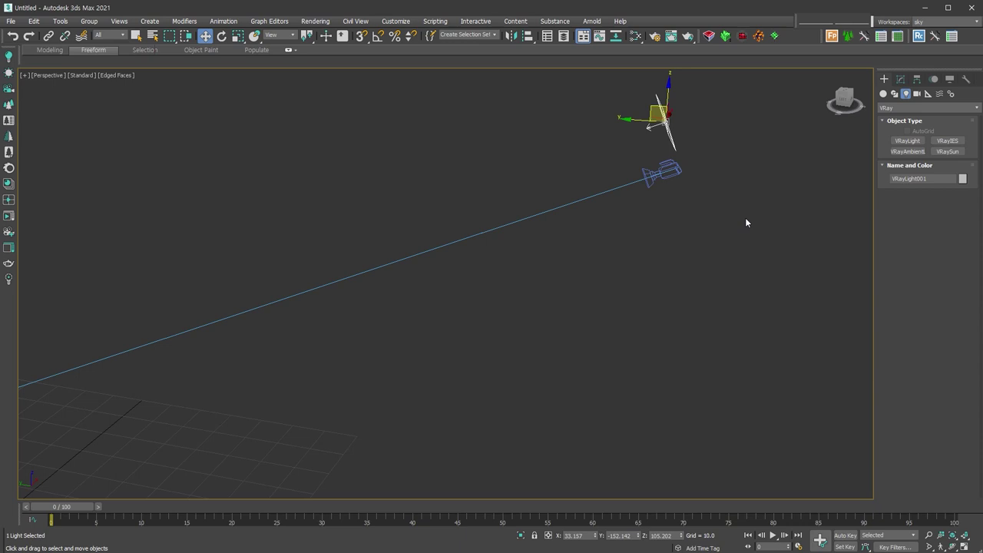
{"action": "key", "text": "ctrl+z"}
{"action": "key", "text": "ctrl+z"}
{"action": "key", "text": "ctrl+z"}
{"action": "key", "text": "ctrl+z"}
- Create six Standard Primitive teapots of varying sizes across the empty grid
{"action": "key", "text": "z"}
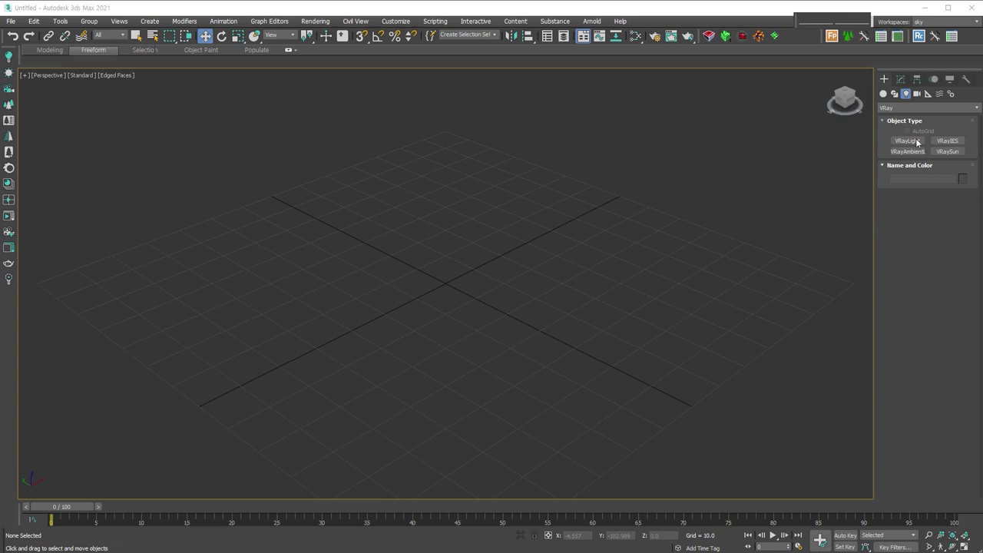
{"action": "left_click", "coordinate": [910, 109]}
{"action": "left_click", "coordinate": [884, 94]}
{"action": "left_click", "coordinate": [890, 110]}
{"action": "left_click", "coordinate": [889, 109]}
{"action": "left_click", "coordinate": [907, 185]}
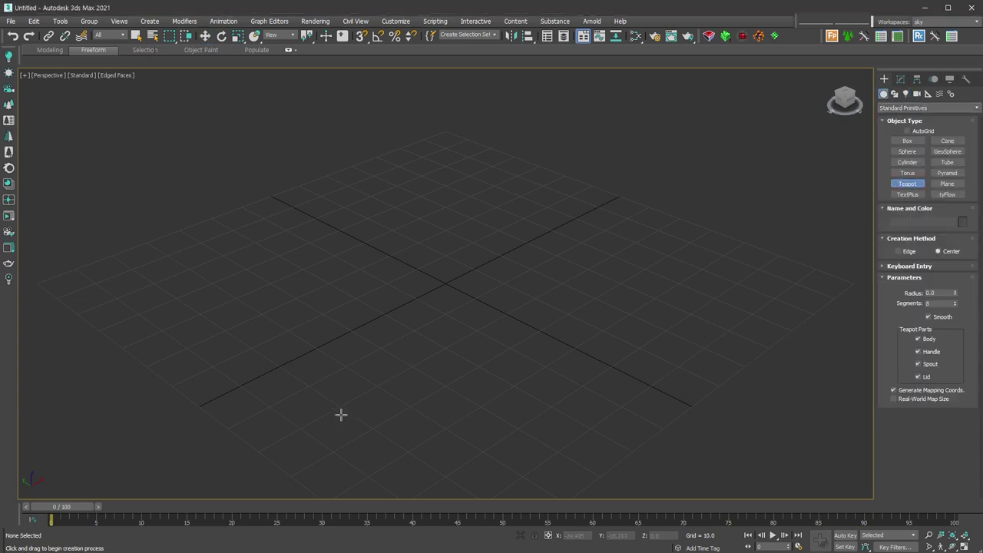
{"action": "left_click_drag", "start_coordinate": [290, 377], "coordinate": [330, 381]}
{"action": "left_click_drag", "start_coordinate": [423, 349], "coordinate": [449, 346]}
{"action": "left_click_drag", "start_coordinate": [493, 298], "coordinate": [538, 284]}
{"action": "left_click_drag", "start_coordinate": [590, 247], "coordinate": [618, 238]}
{"action": "left_click_drag", "start_coordinate": [684, 175], "coordinate": [753, 162]}
{"action": "left_click_drag", "start_coordinate": [787, 126], "coordinate": [698, 265]}
- Move the teapots to varied heights above and below the grid, then select five of them
{"action": "mouse_move", "coordinate": [698, 265]}
{"action": "middle_mouse_down", "text": "alt"}
{"action": "mouse_move", "coordinate": [727, 310]}
{"action": "mouse_move", "coordinate": [698, 290]}
{"action": "mouse_move", "coordinate": [699, 369]}
{"action": "middle_mouse_up", "text": "alt"}
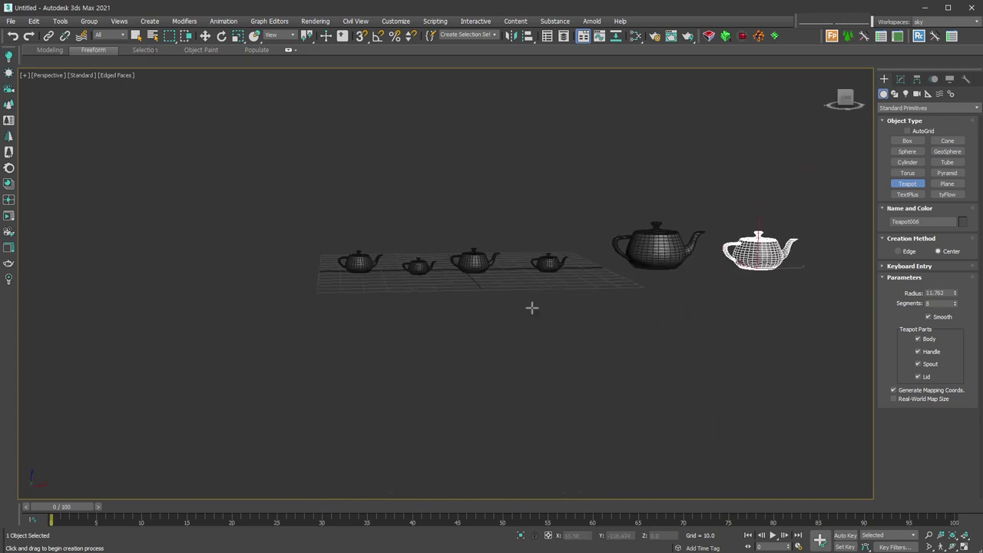
{"action": "key", "text": "w"}
{"action": "left_click_drag", "start_coordinate": [756, 244], "coordinate": [731, 202]}
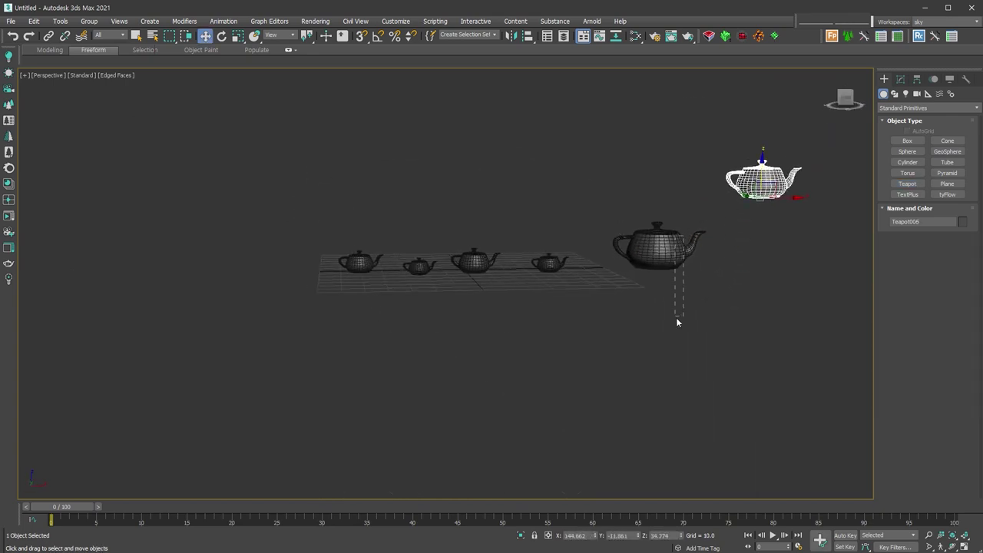
{"action": "left_click_drag", "start_coordinate": [659, 247], "coordinate": [657, 321]}
{"action": "left_click_drag", "start_coordinate": [550, 263], "coordinate": [551, 173]}
{"action": "left_click_drag", "start_coordinate": [475, 261], "coordinate": [475, 172]}
{"action": "left_click_drag", "start_coordinate": [419, 265], "coordinate": [419, 350]}
{"action": "left_click", "coordinate": [526, 376]}
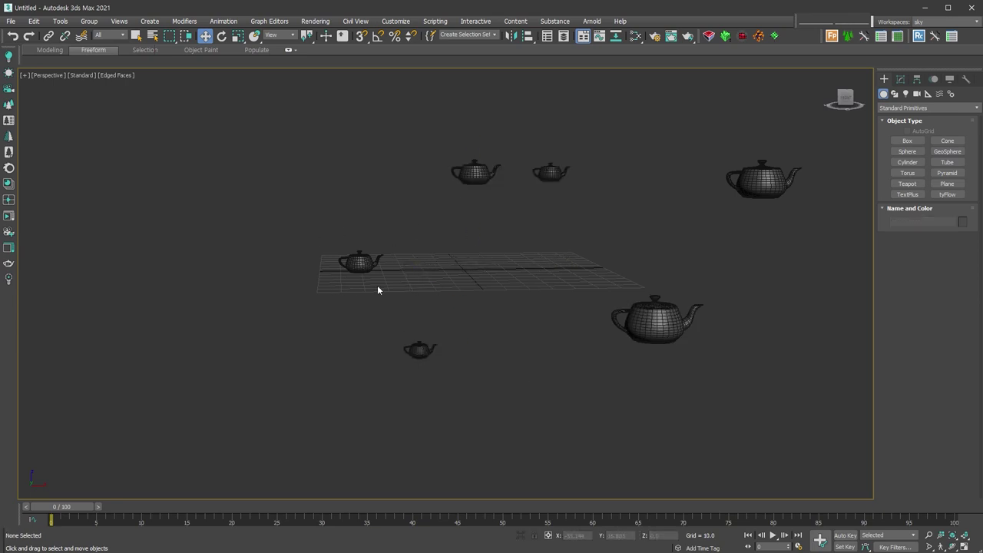
{"action": "left_click_drag", "start_coordinate": [415, 165], "coordinate": [415, 165]}
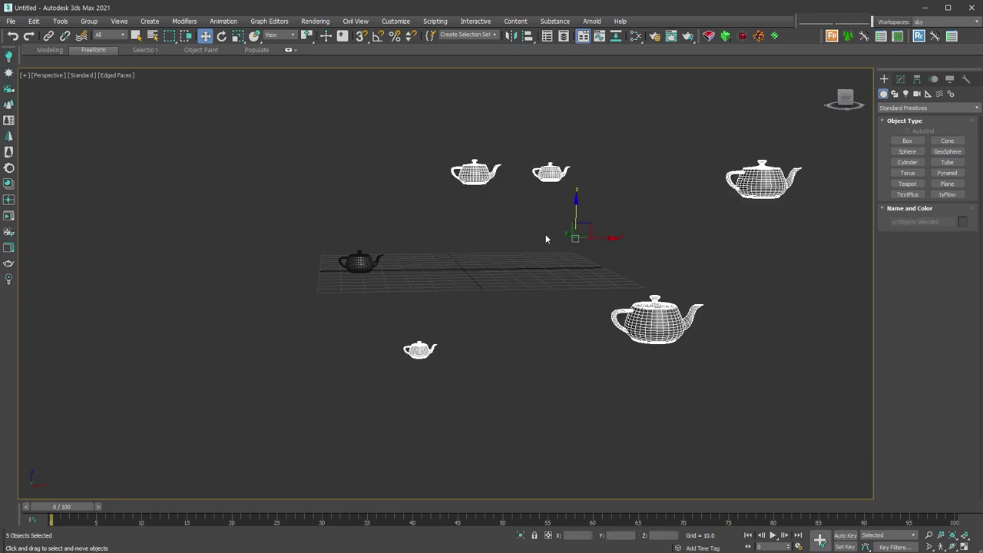
- Start the Align tool on the five selected teapots and pick Teapot001 as the target
{"action": "middle_click_drag", "start_coordinate": [545, 234], "coordinate": [576, 208], "text": "alt"}
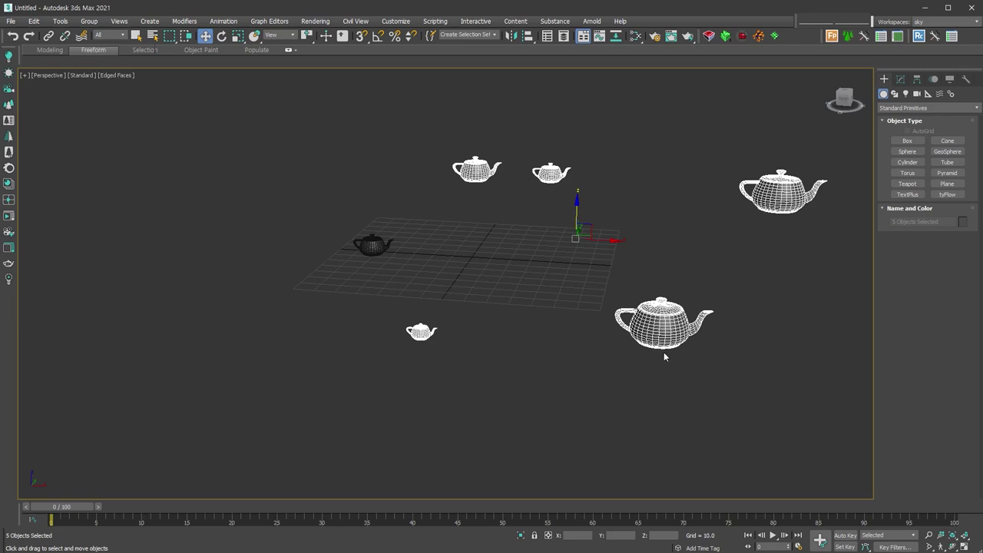
{"action": "key", "text": "alt+a"}
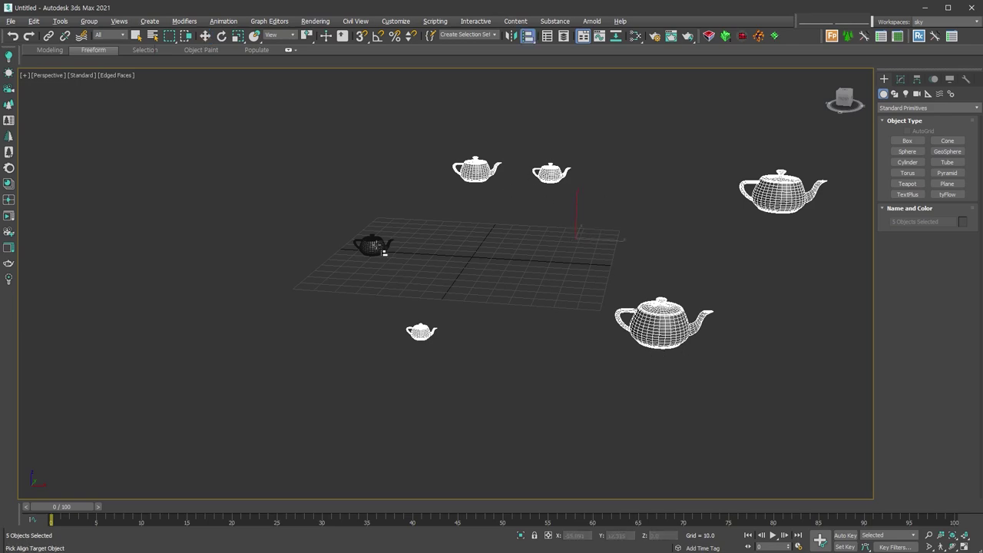
{"action": "scroll", "coordinate": [377, 288], "scroll_direction": "up", "scroll_amount": 2}
{"action": "middle_click_drag", "start_coordinate": [377, 288], "coordinate": [164, 282]}
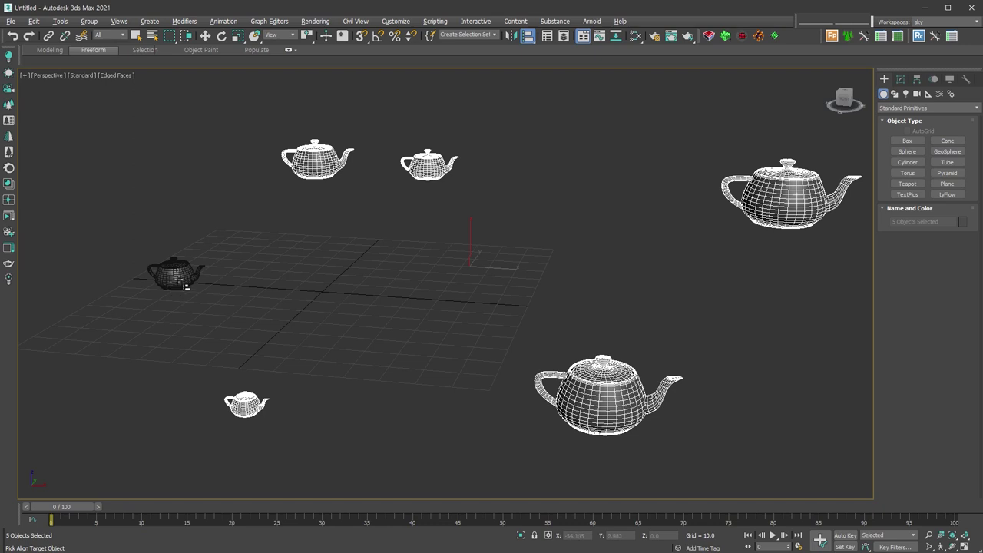
{"action": "left_click", "coordinate": [182, 289]}
- Align only Z Position, Minimum to Minimum, with all other position and orientation options cleared
{"action": "left_click", "coordinate": [756, 188]}
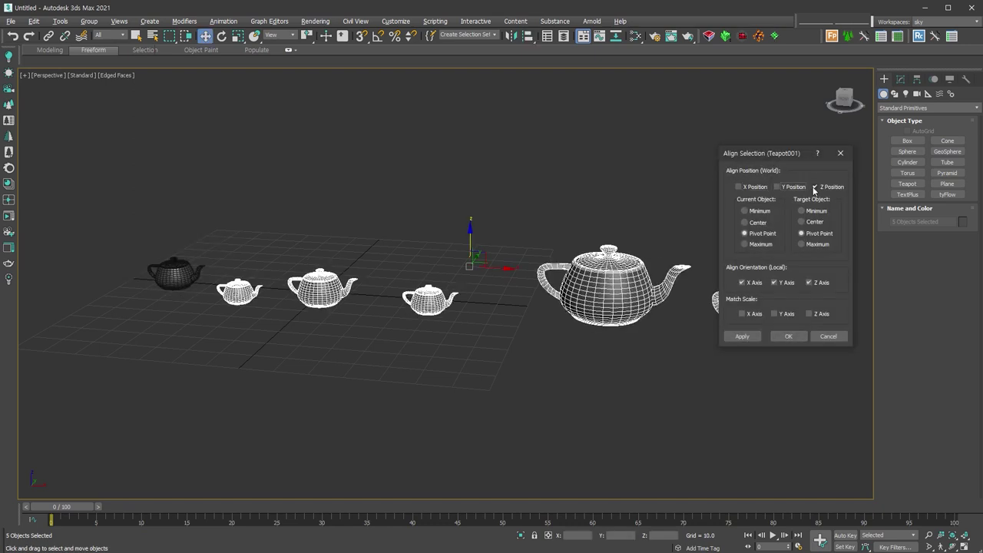
{"action": "left_click", "coordinate": [791, 186]}
{"action": "left_click", "coordinate": [830, 187]}
{"action": "left_click", "coordinate": [759, 283]}
{"action": "left_click", "coordinate": [787, 282]}
{"action": "left_click", "coordinate": [814, 283]}
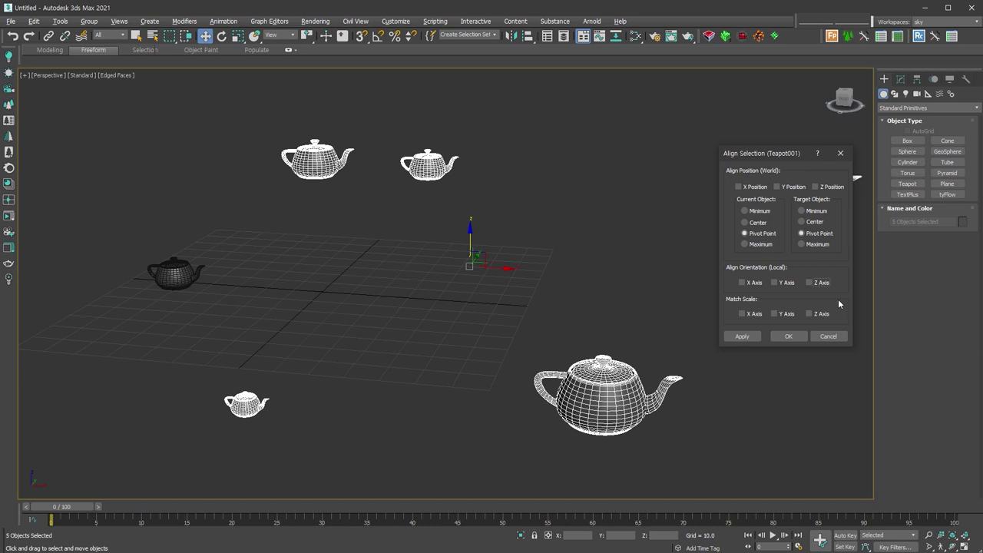
{"action": "left_click", "coordinate": [816, 211]}
{"action": "left_click", "coordinate": [759, 211]}
{"action": "left_click", "coordinate": [816, 187]}
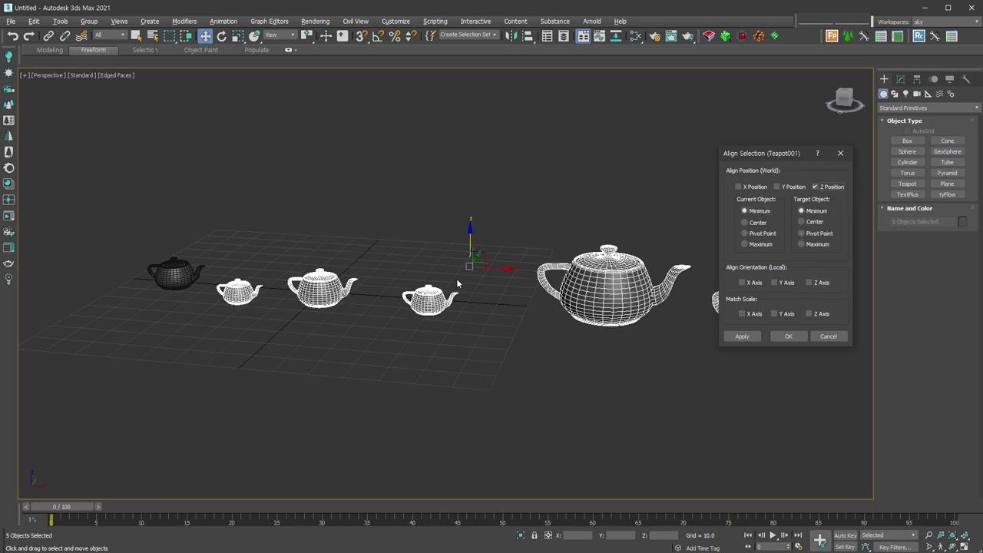